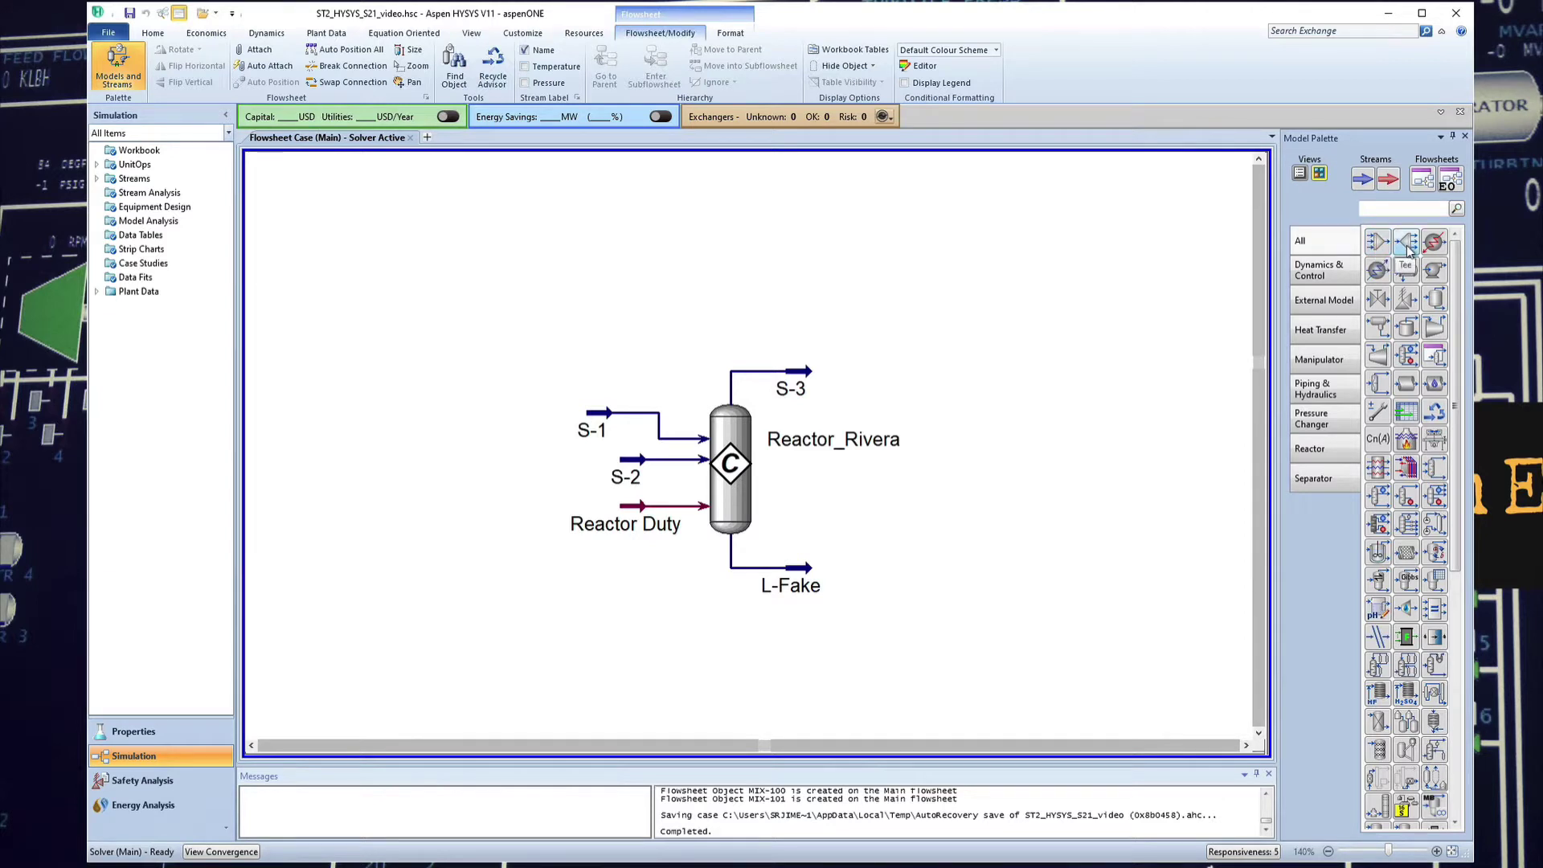
Place a mixer left of the reactor and name it M-1.
left_click(1378, 242)
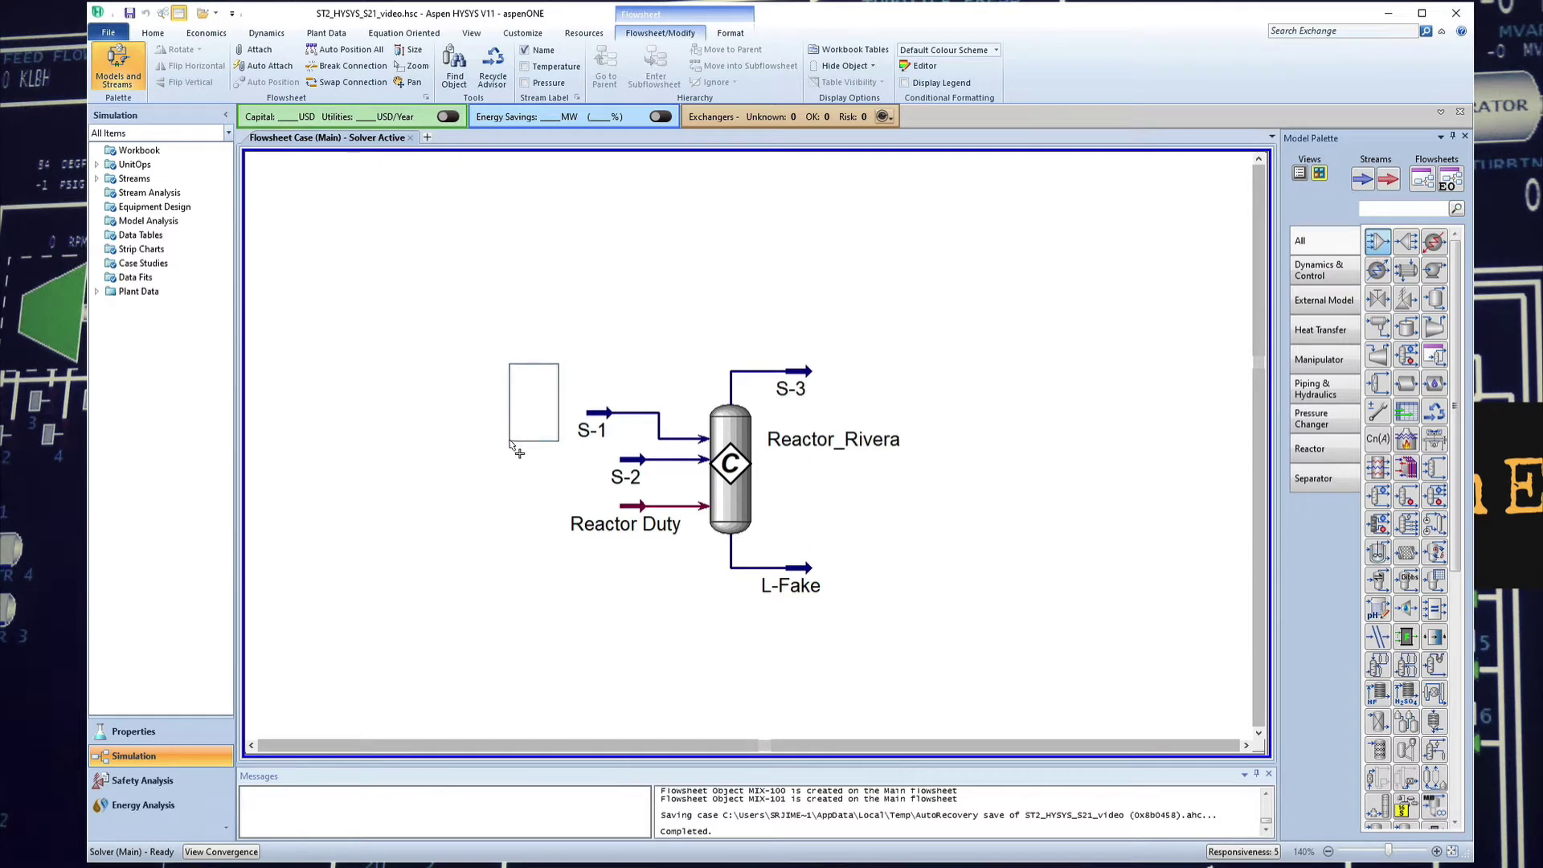
left_click(512, 443)
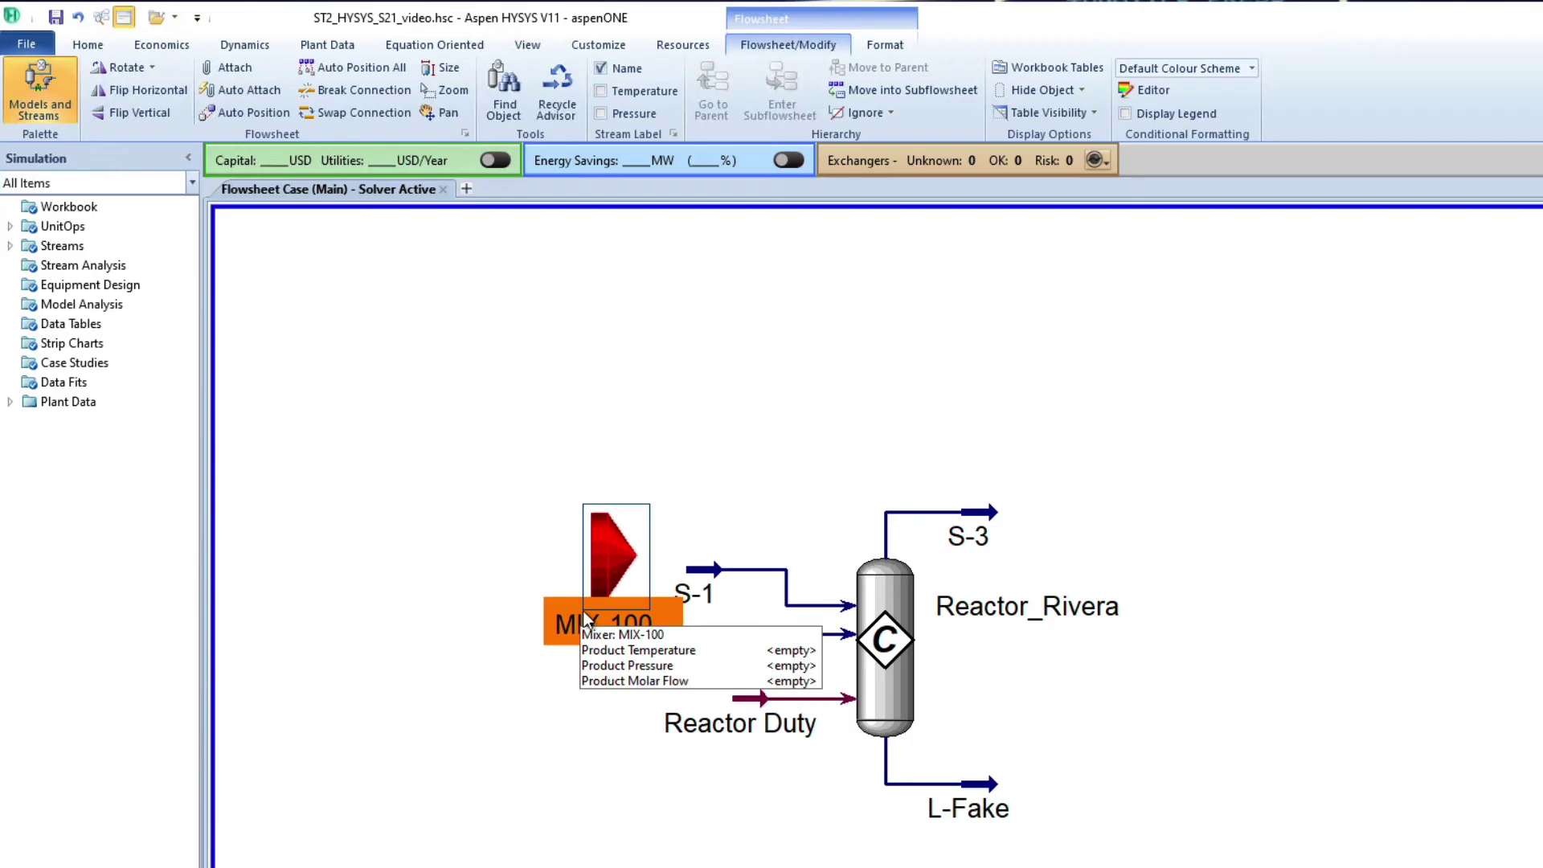
double_click(608, 571)
double_click(337, 242)
type("M-1")
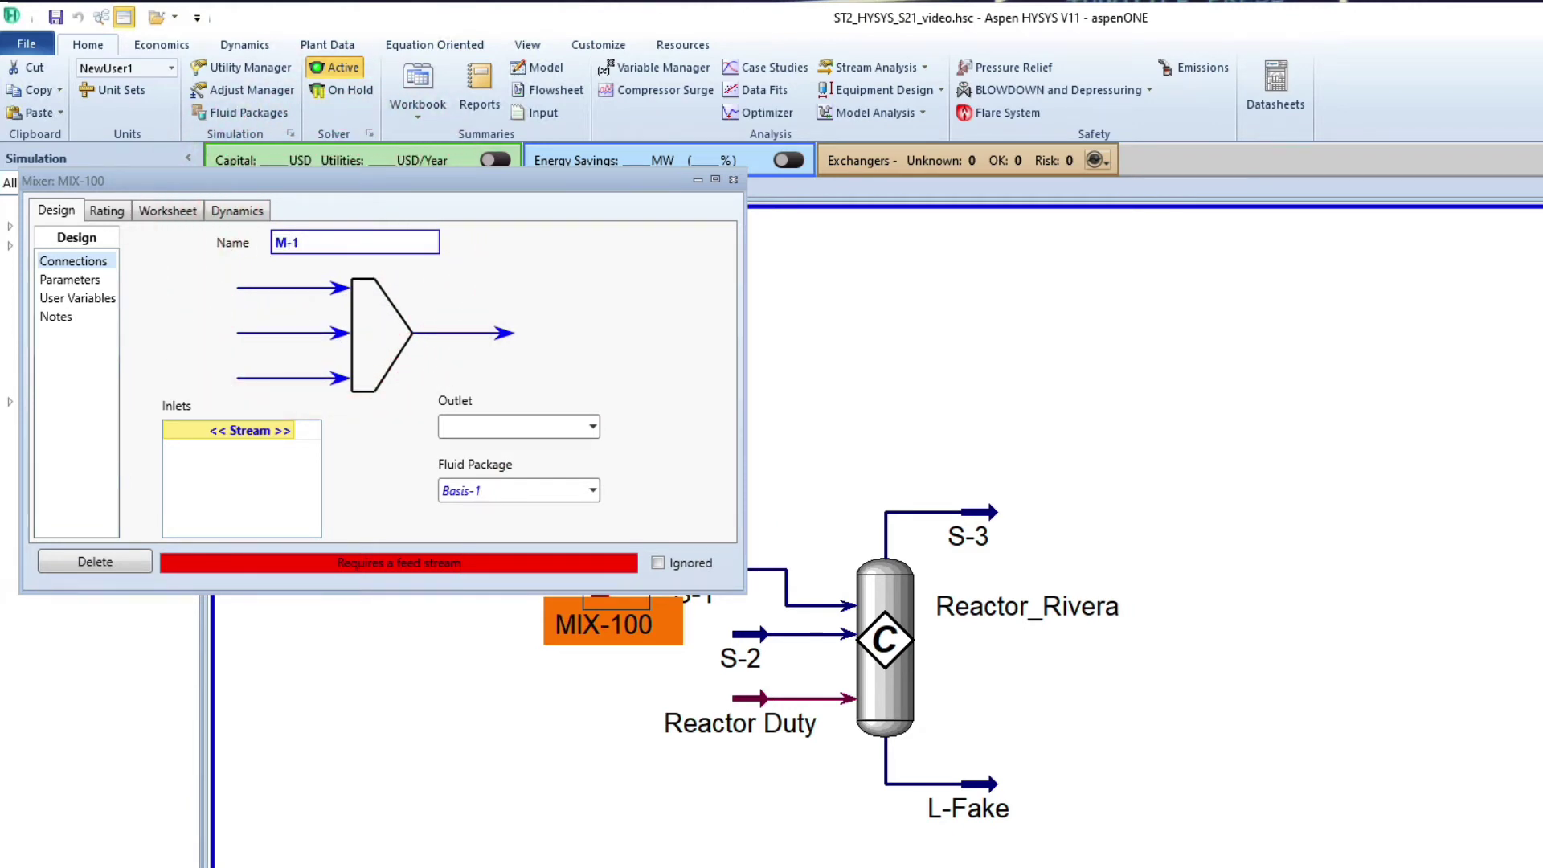
key("Tab")
Connect H2 Feed as M-1's inlet and S-1 as its outlet, then view its worksheet.
type("H2 Feed")
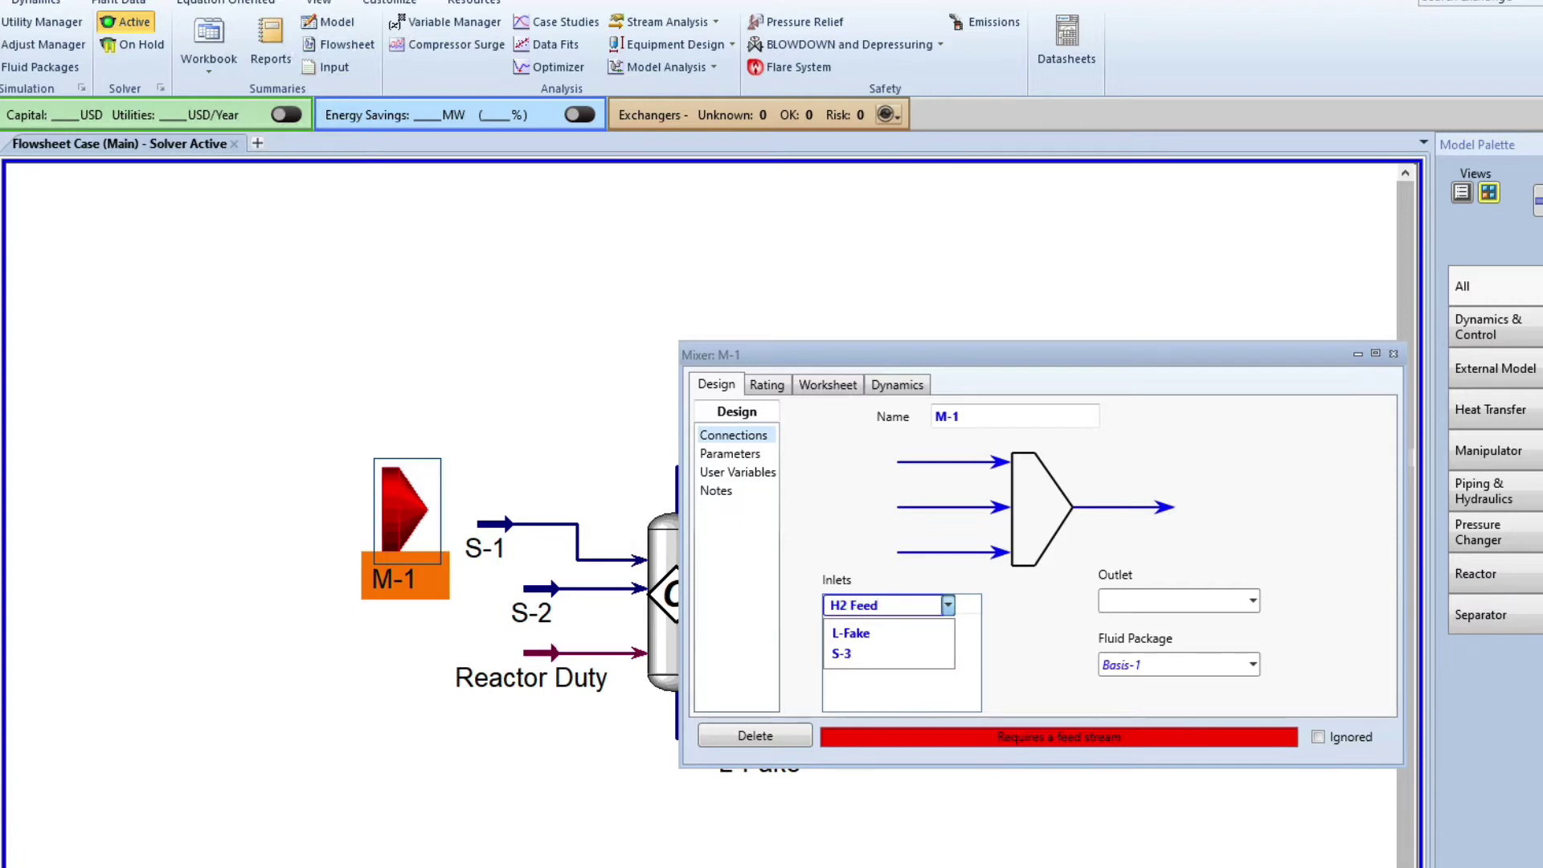
key("Return")
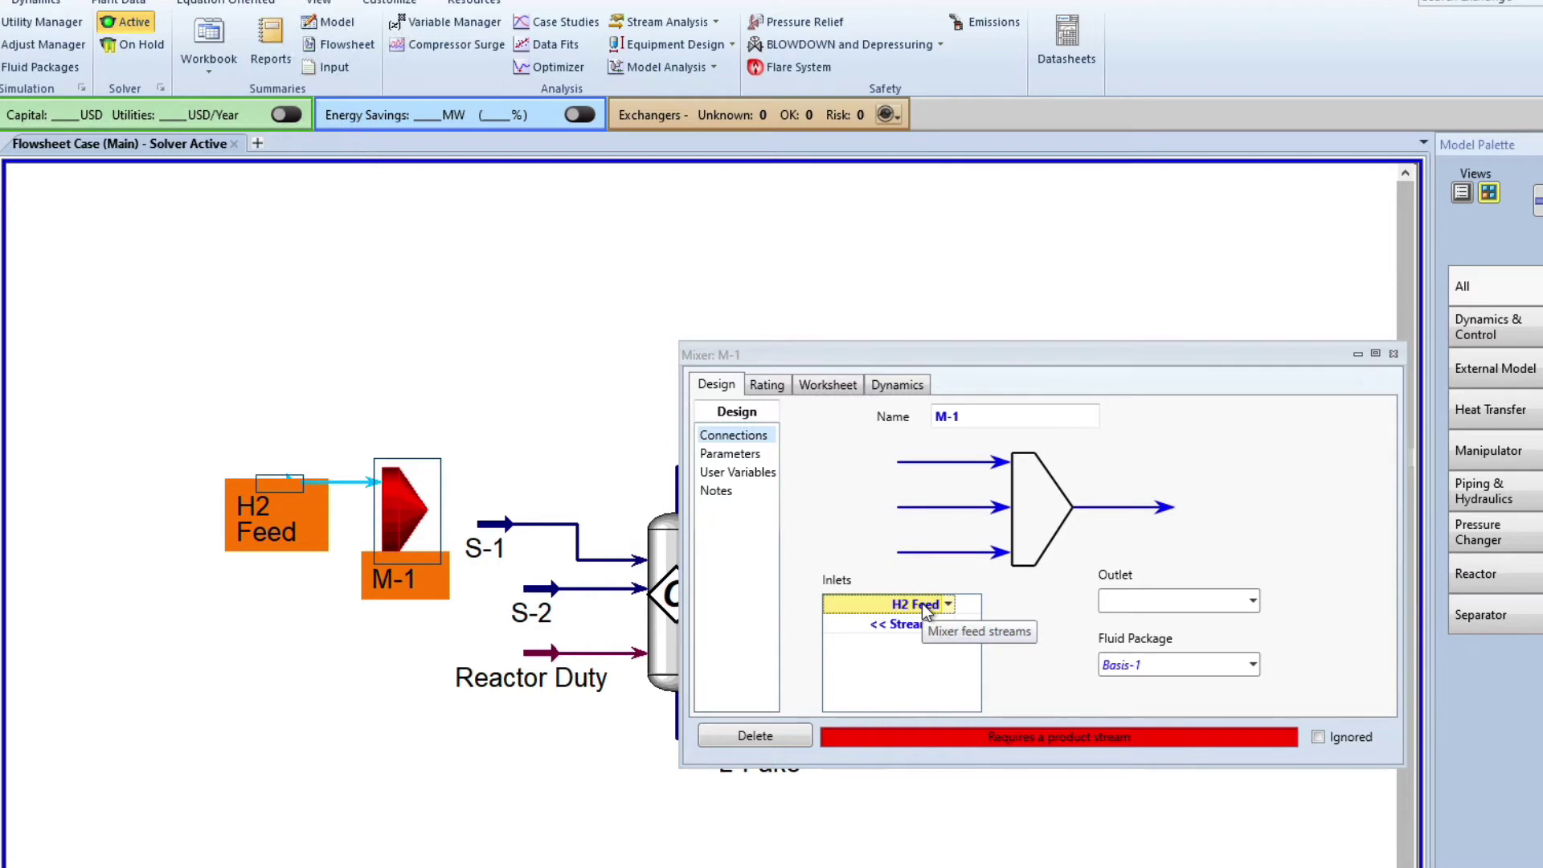
left_click(1146, 601)
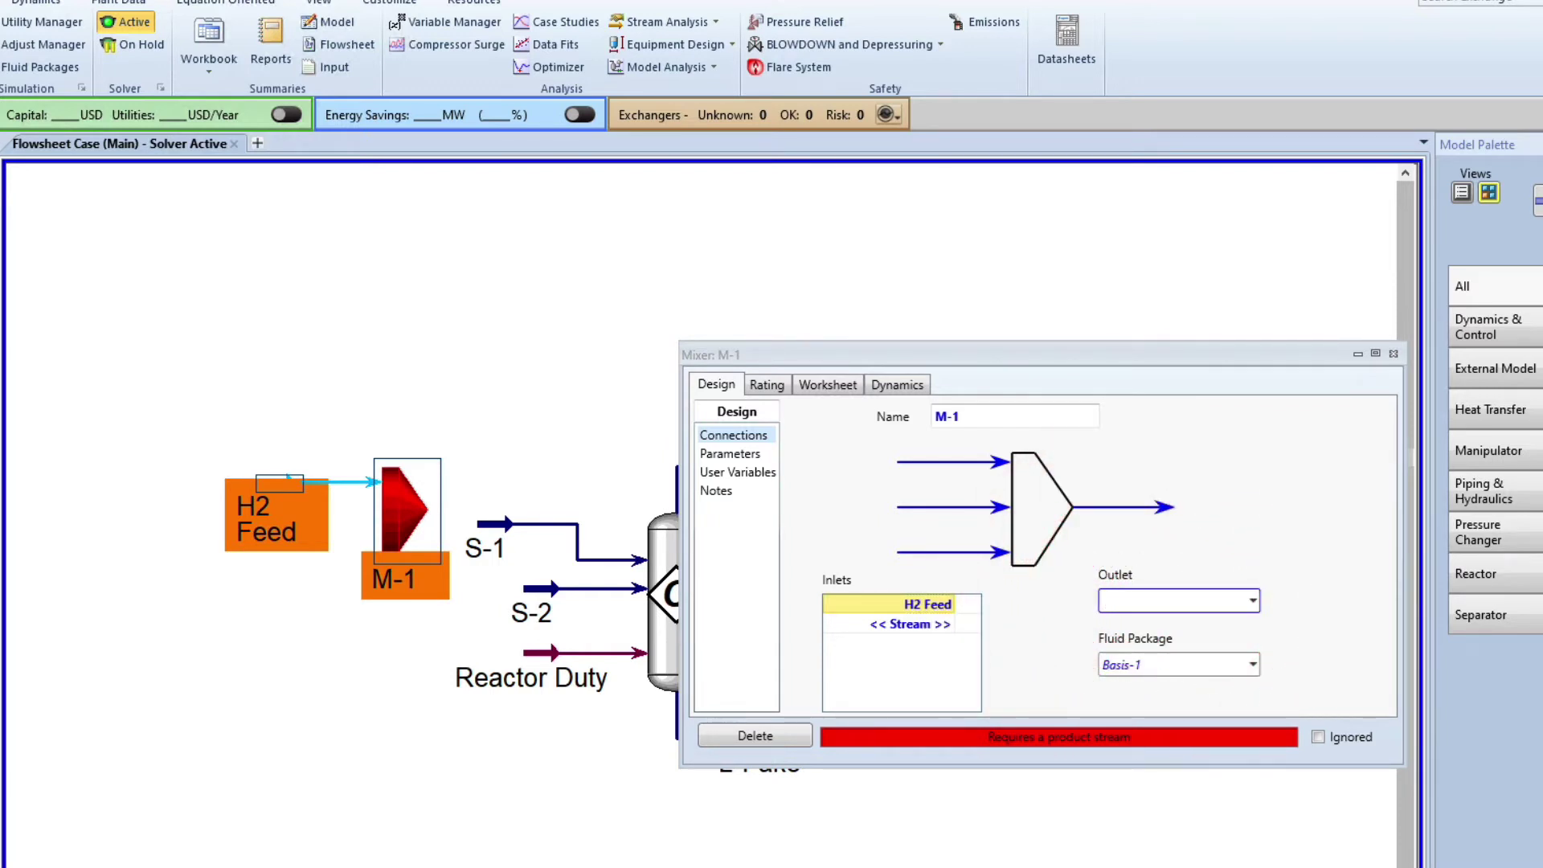
left_click(1252, 600)
left_click(1154, 649)
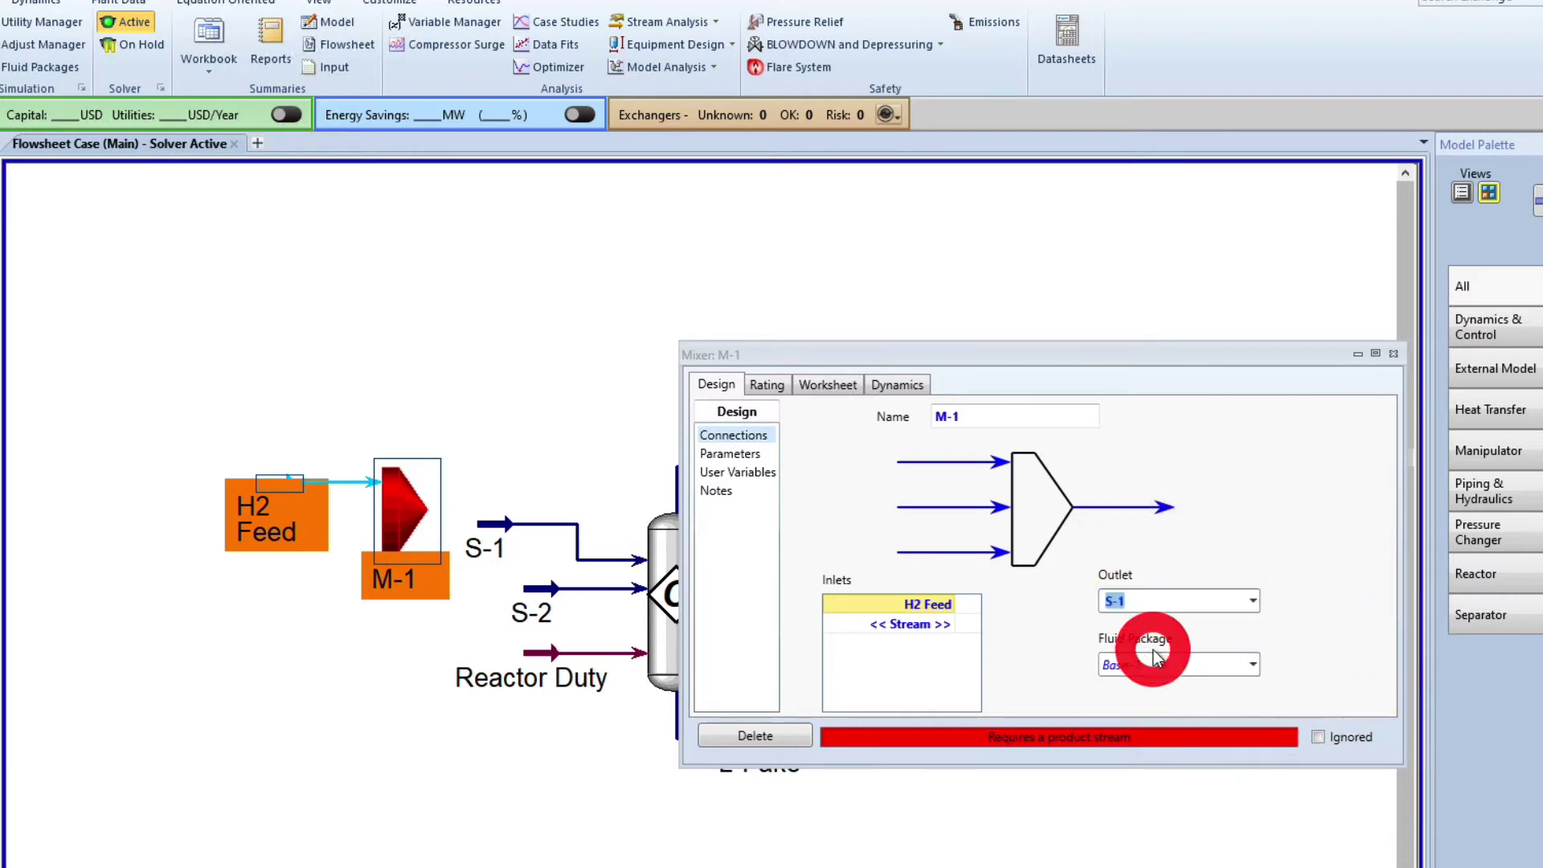
left_click(1061, 669)
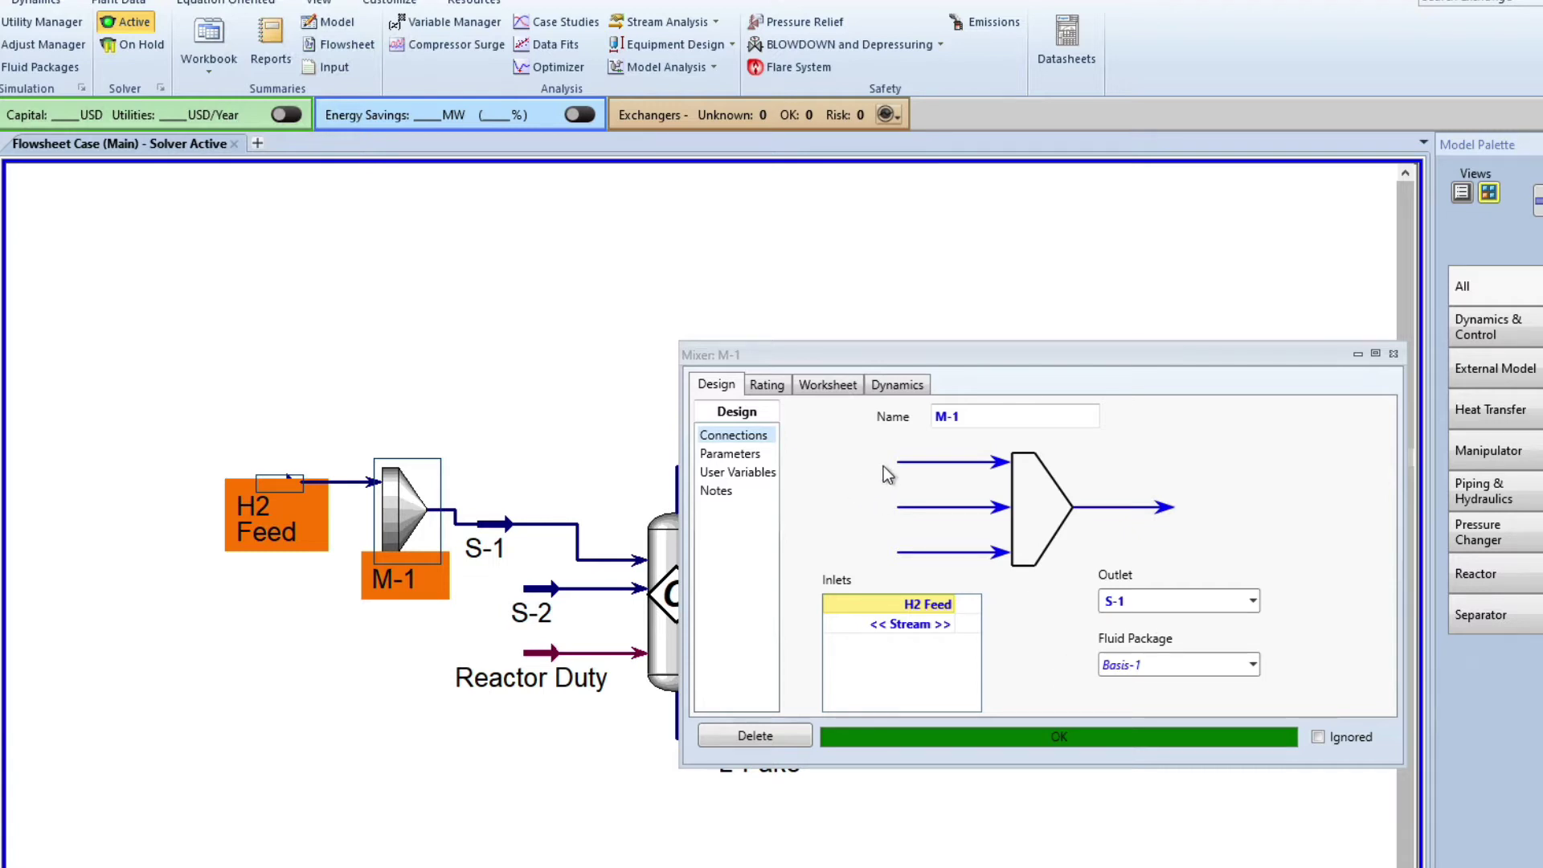
left_click(843, 385)
mouse_move(1198, 481)
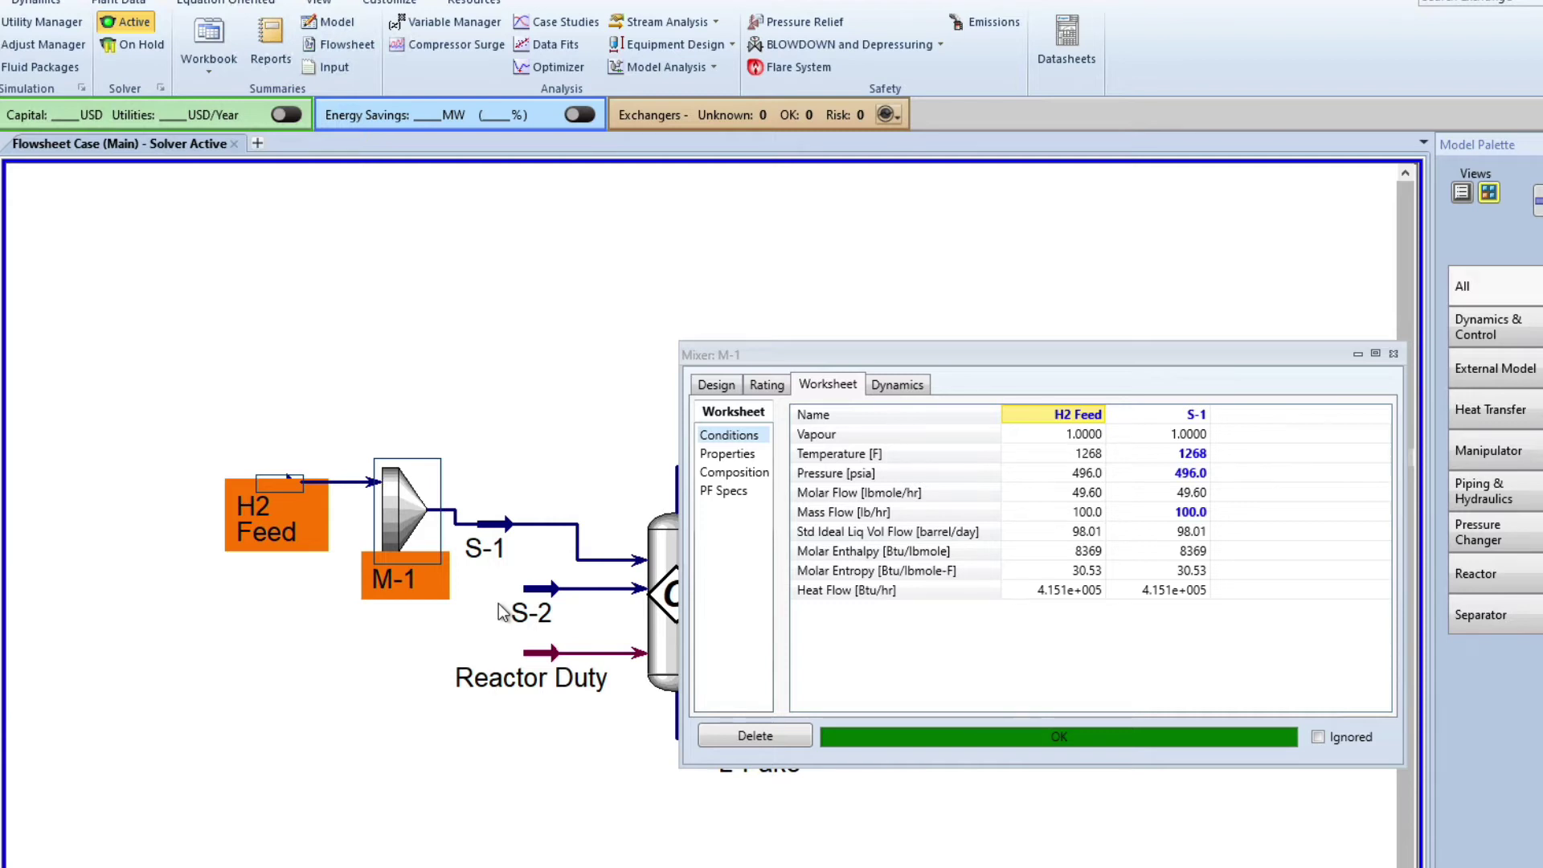
left_click(1163, 672)
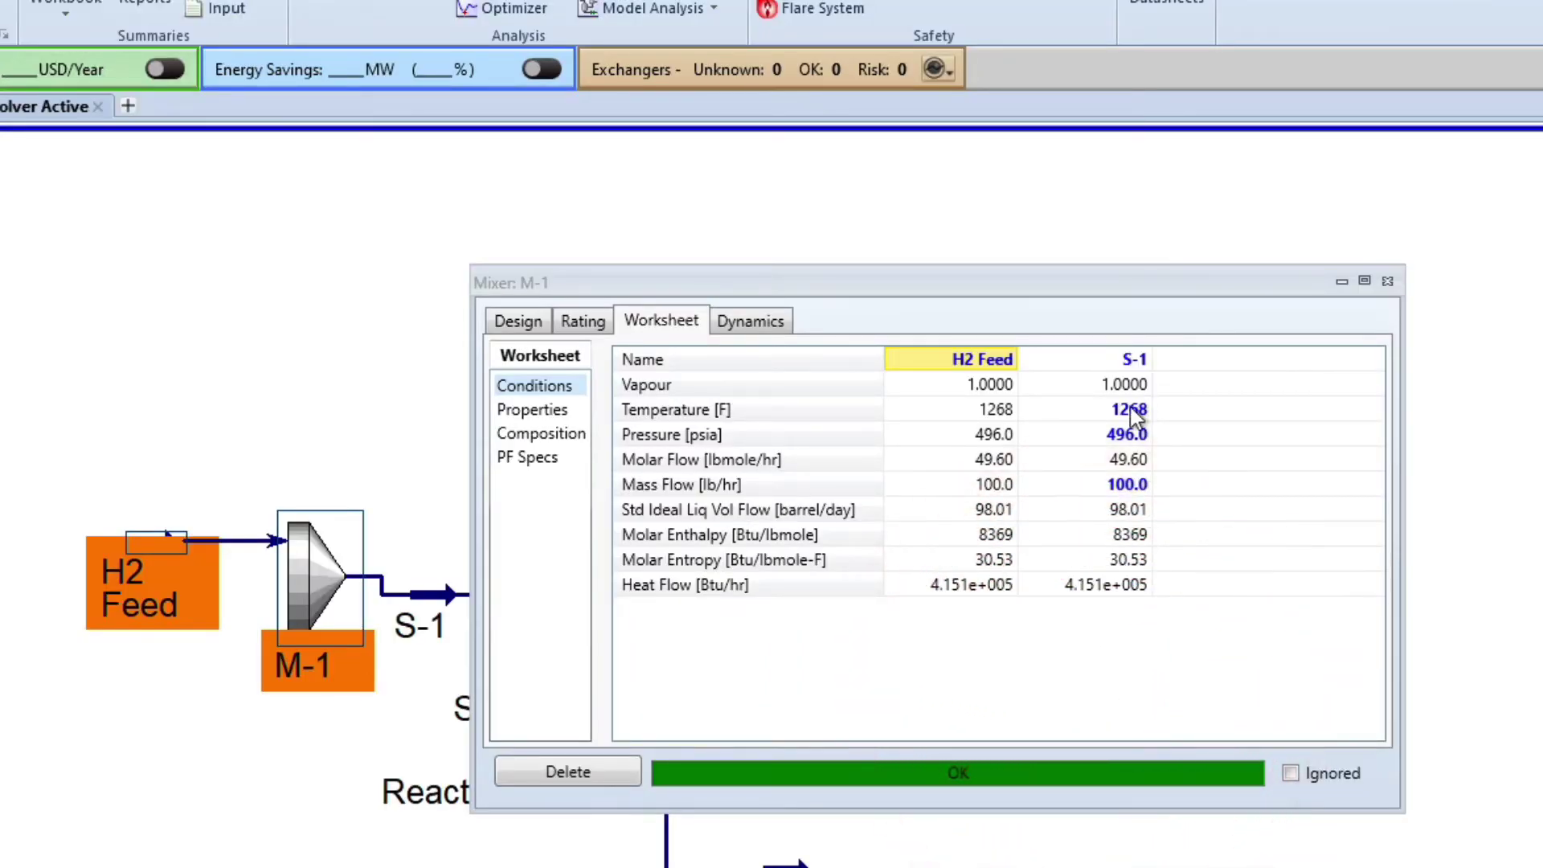
left_click(1194, 455)
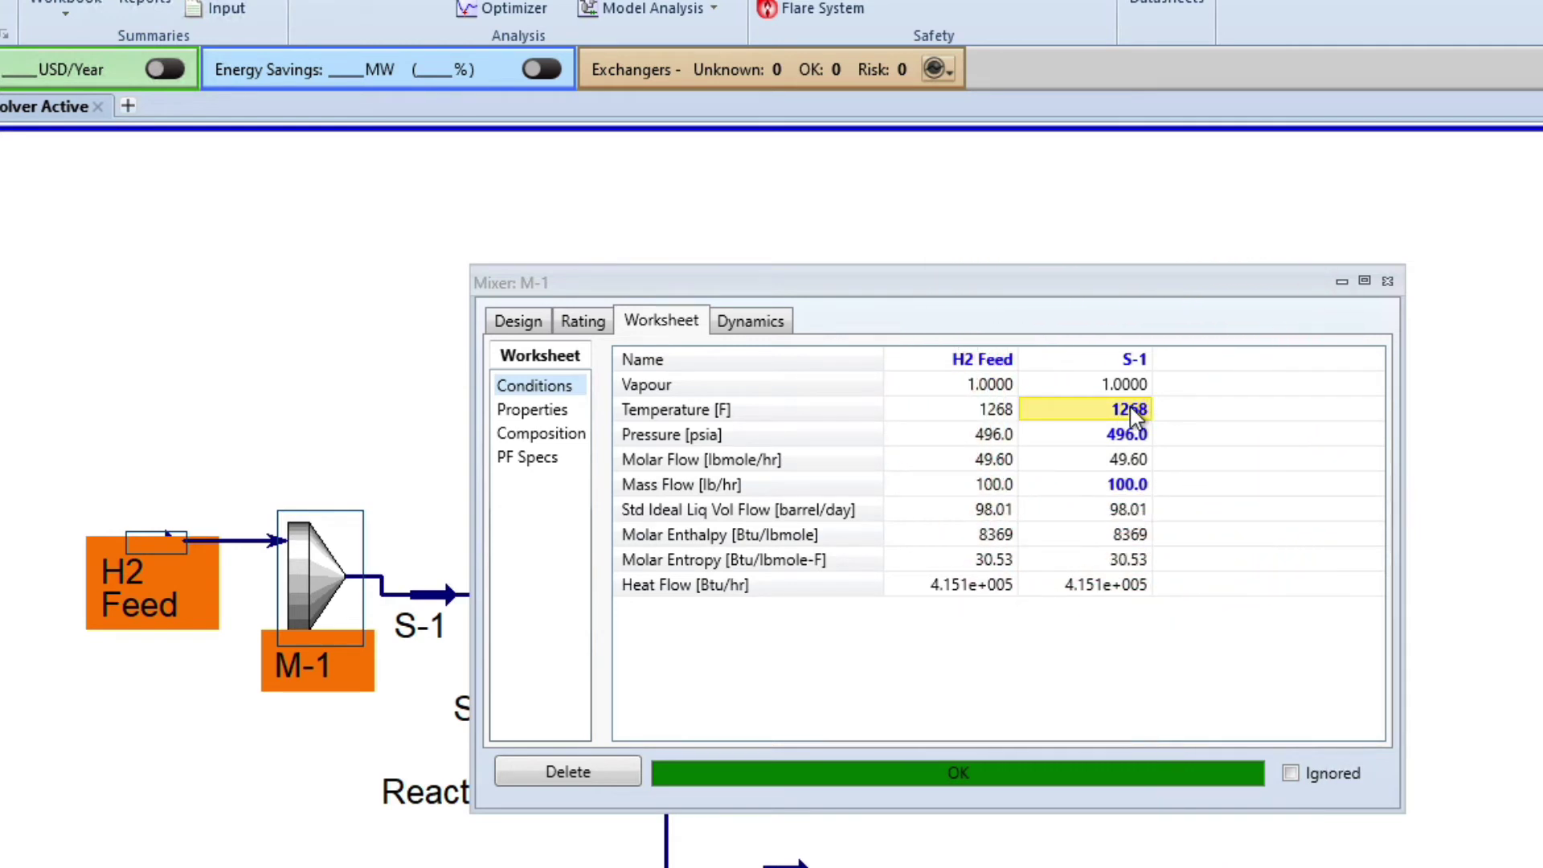
mouse_move(1123, 442)
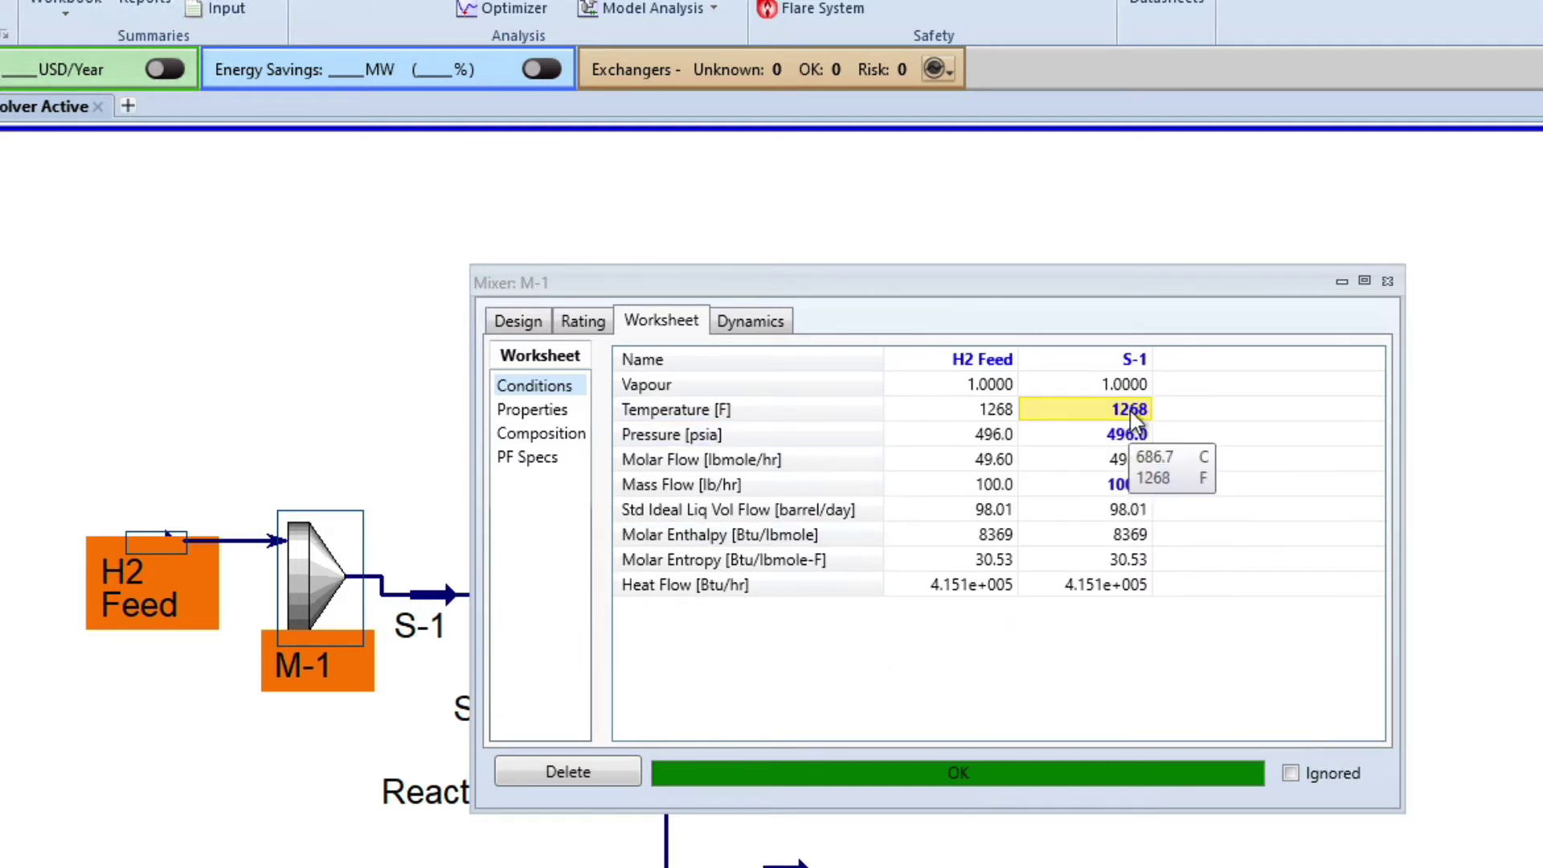
left_click(1124, 434)
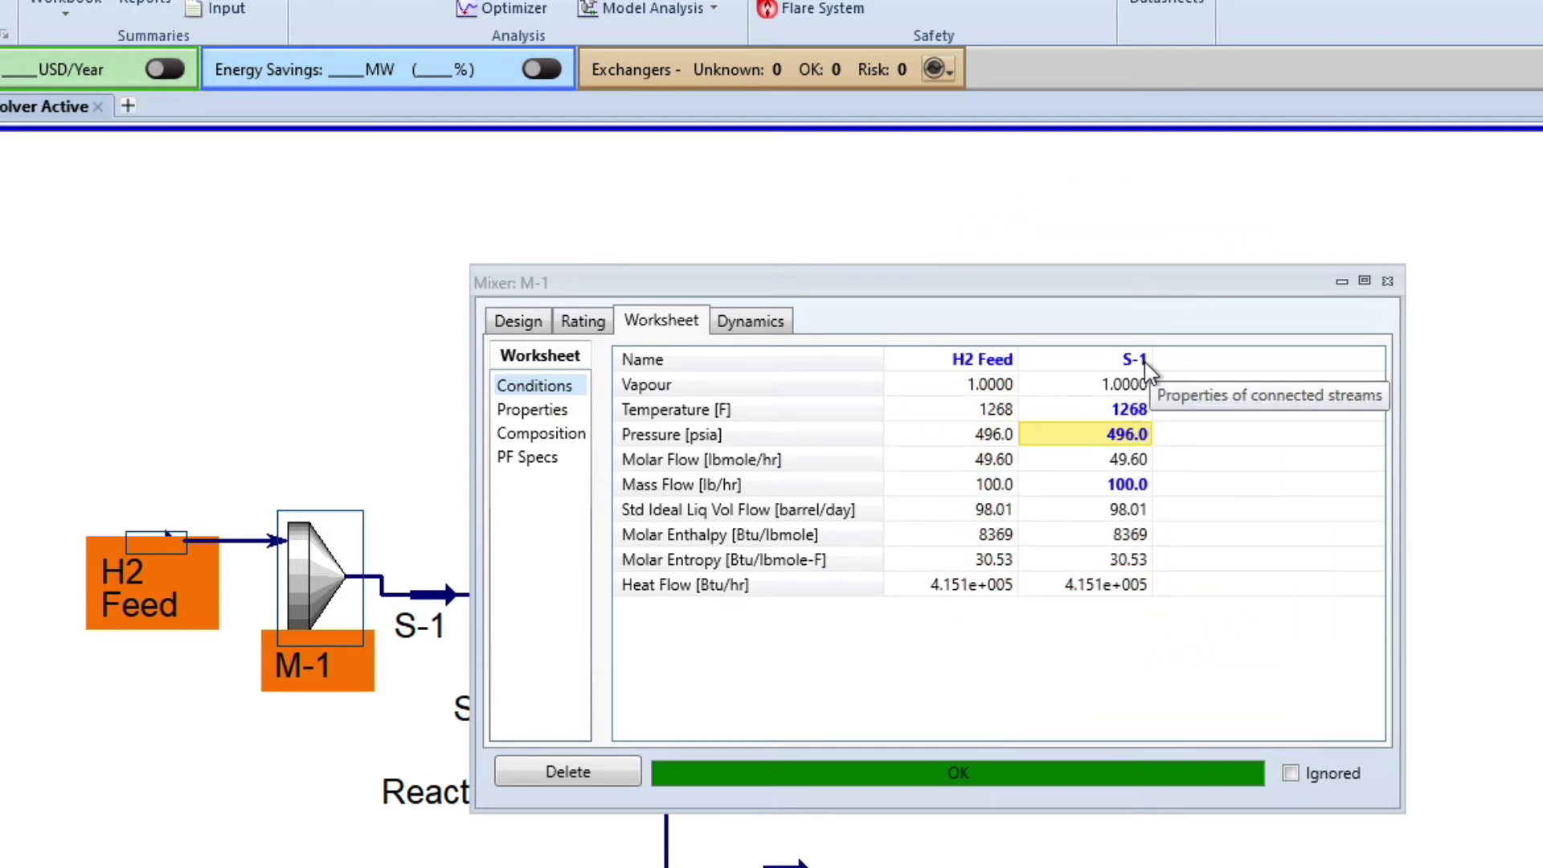
left_click(1128, 410)
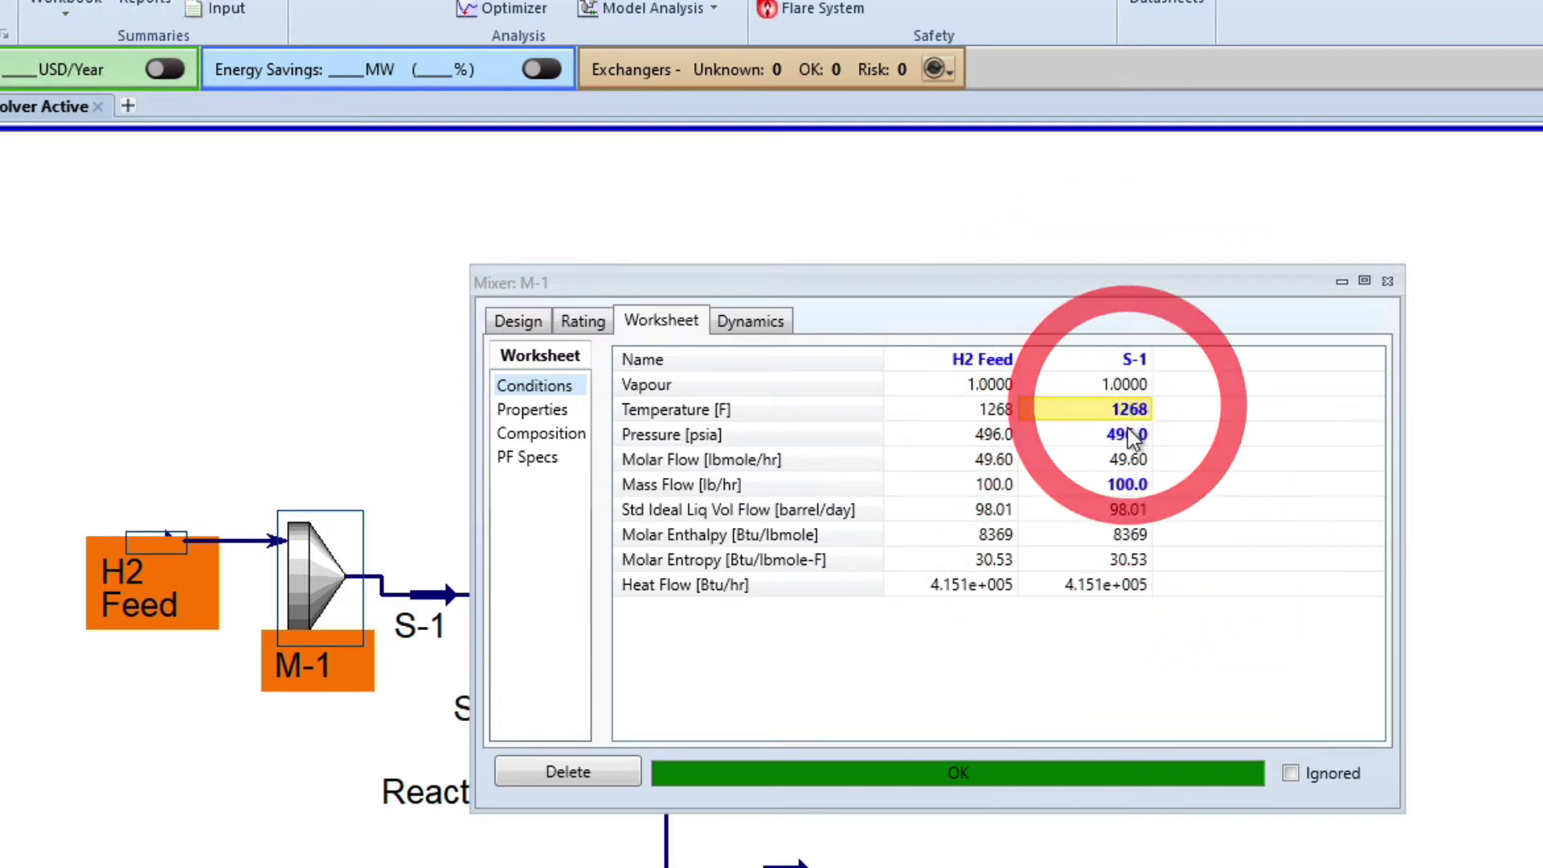
left_click(993, 412)
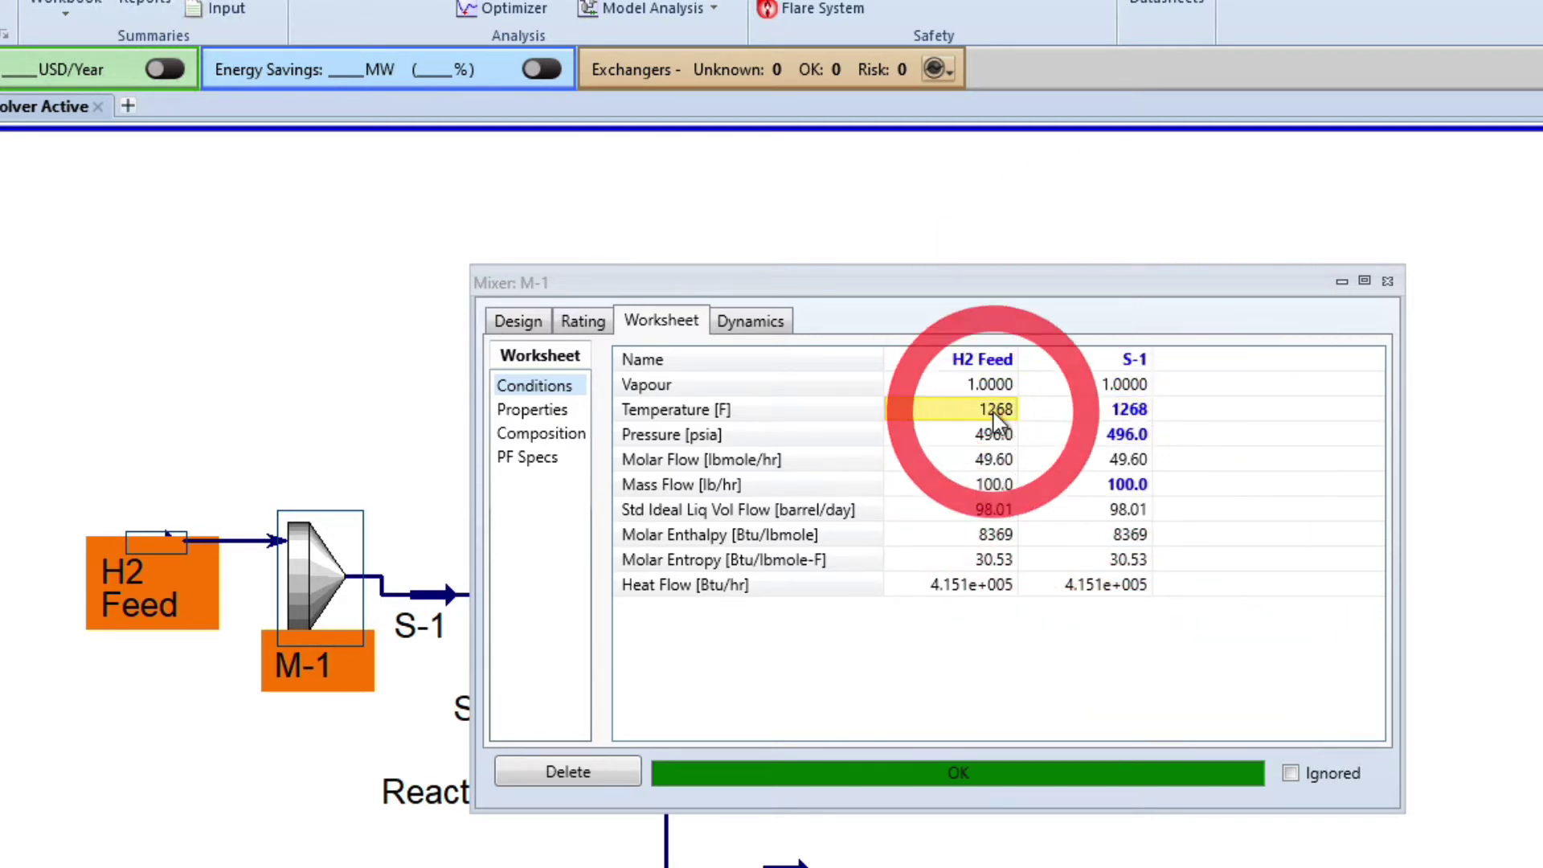
left_click(292, 413)
mouse_move(138, 593)
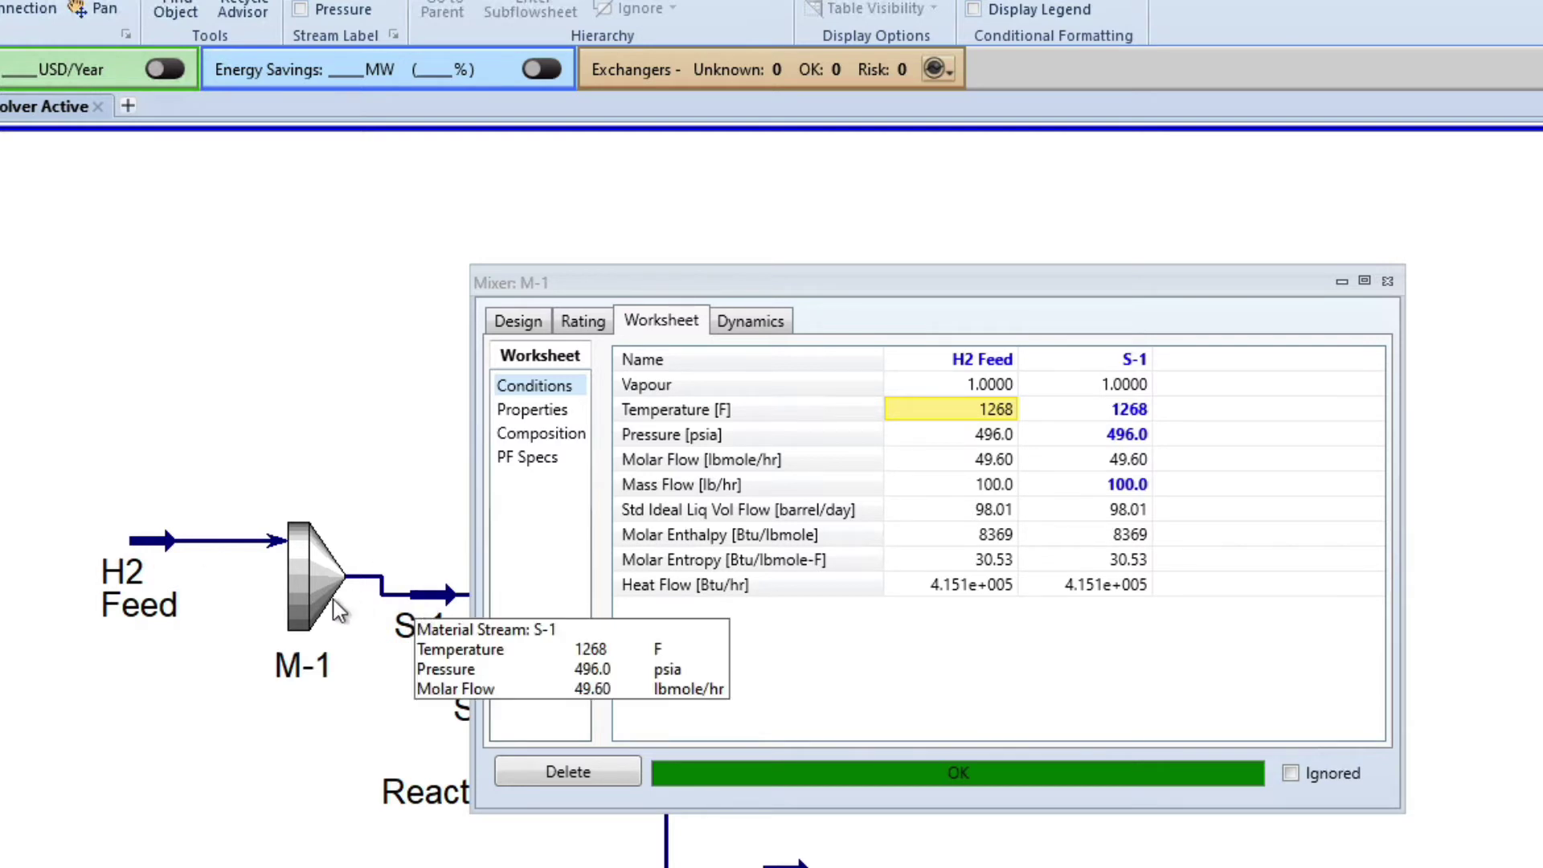
mouse_move(313, 616)
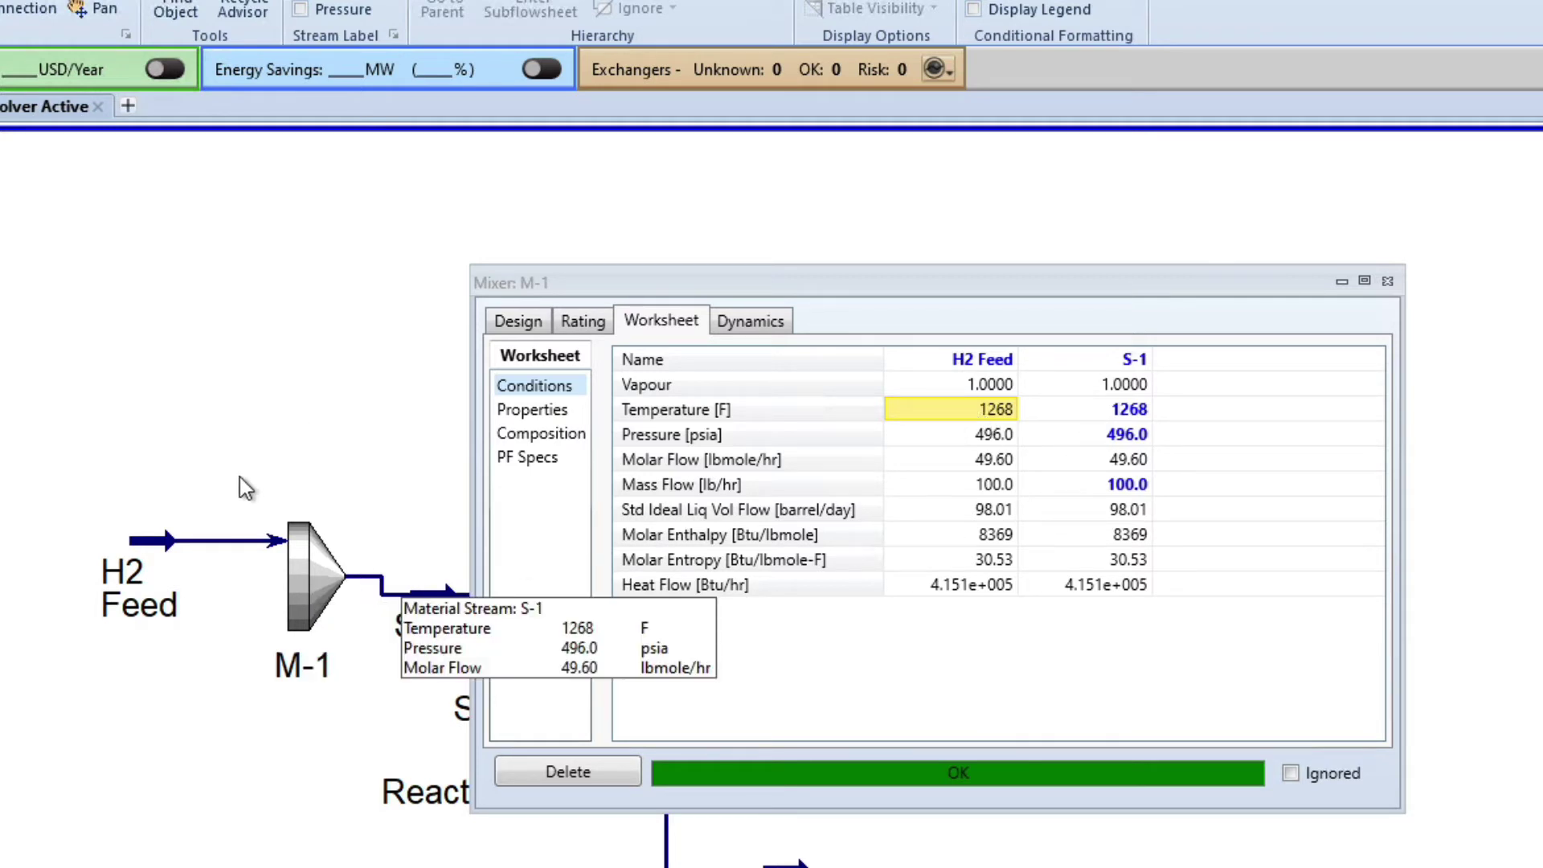
mouse_move(153, 559)
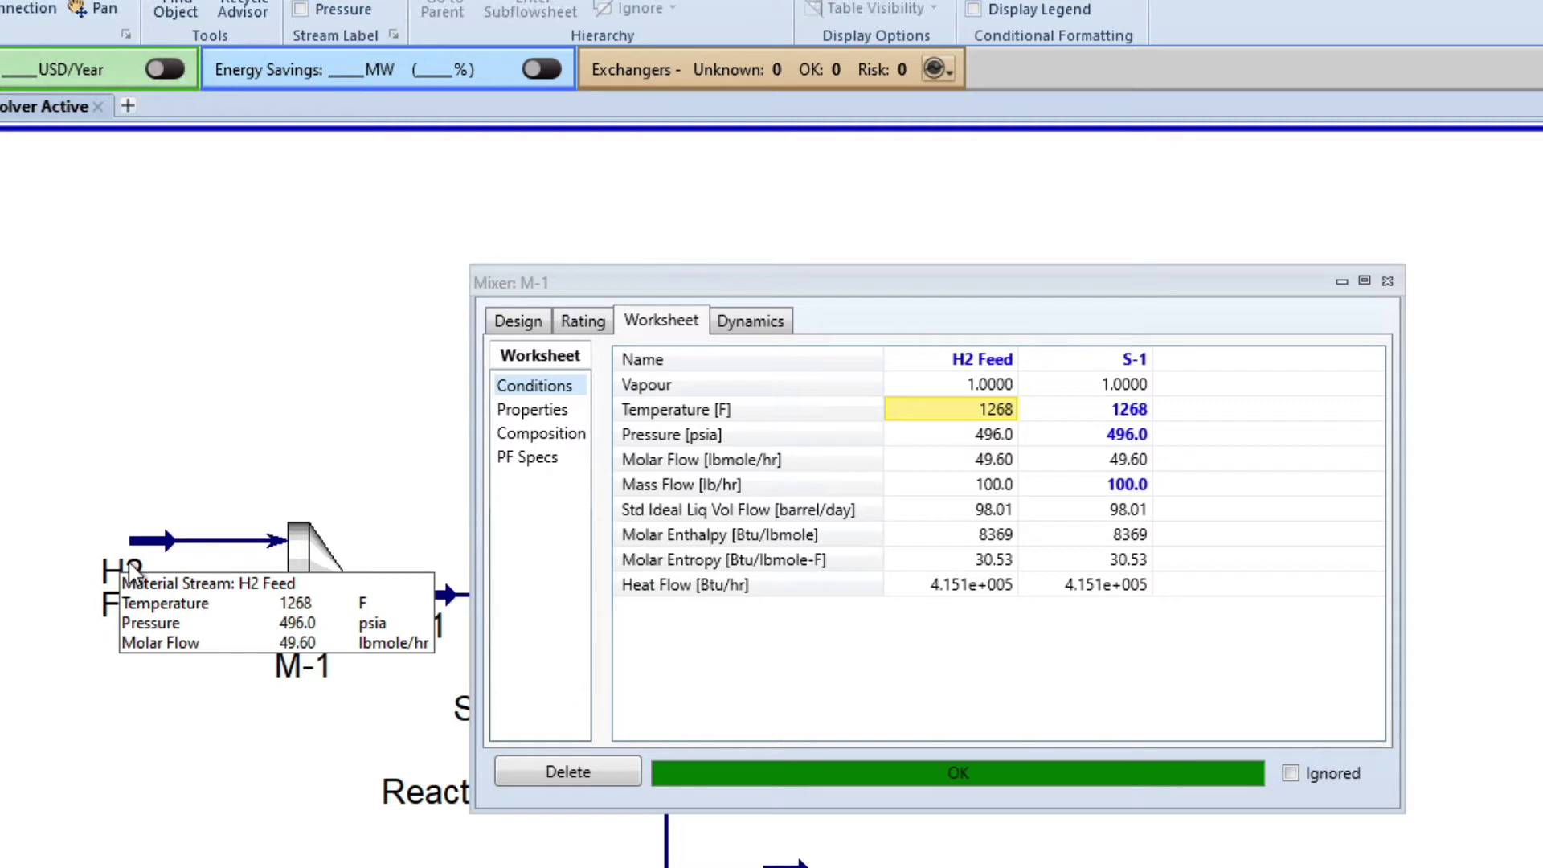
Clear the temperature, pressure and mass flow specified on S-1.
left_click(1118, 412)
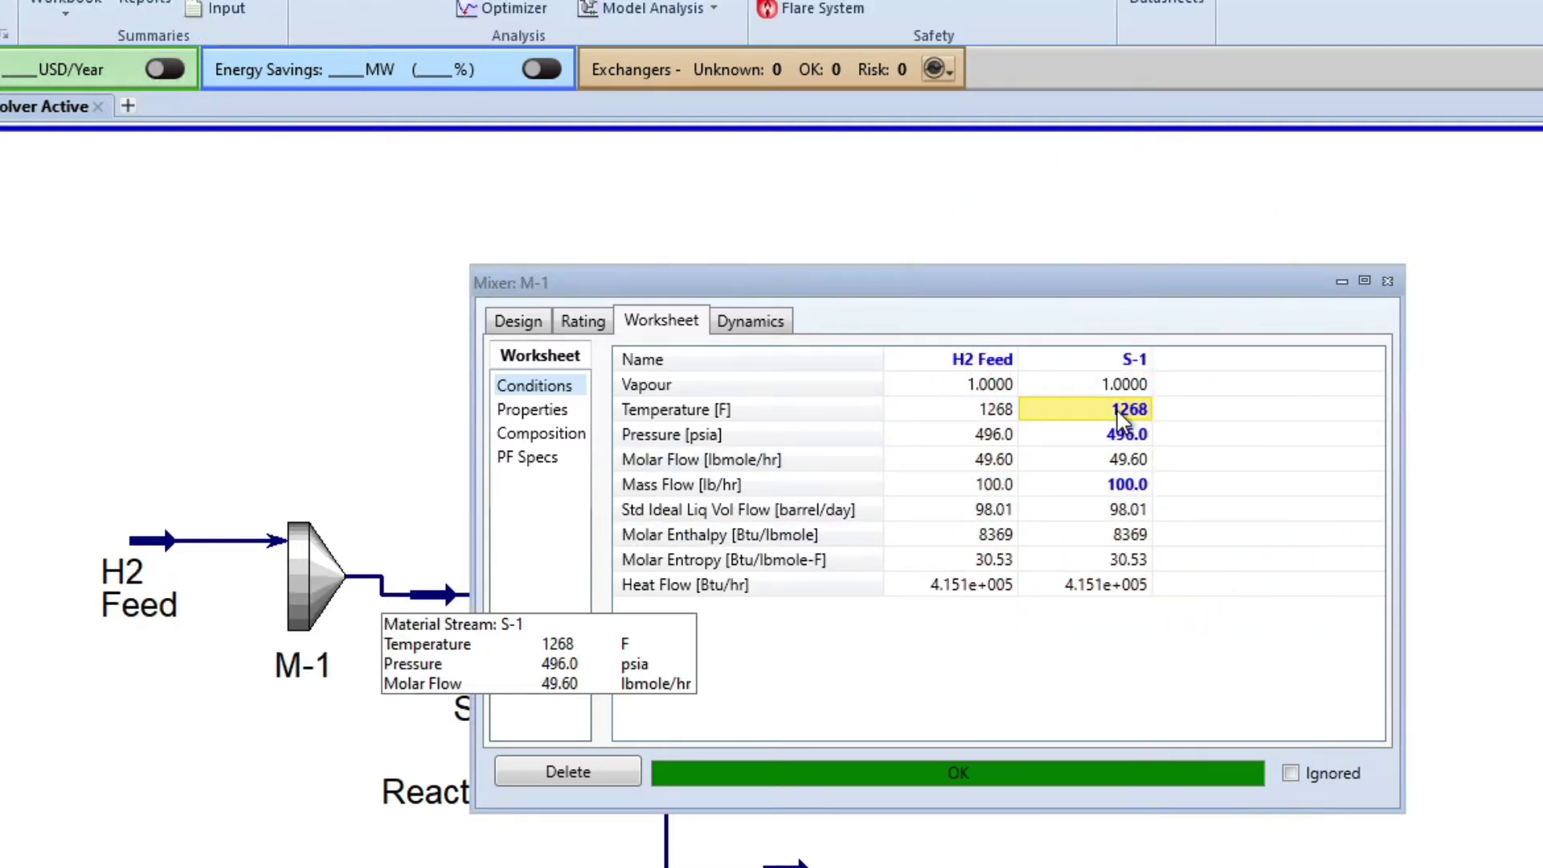
key("Delete")
left_click(1128, 436)
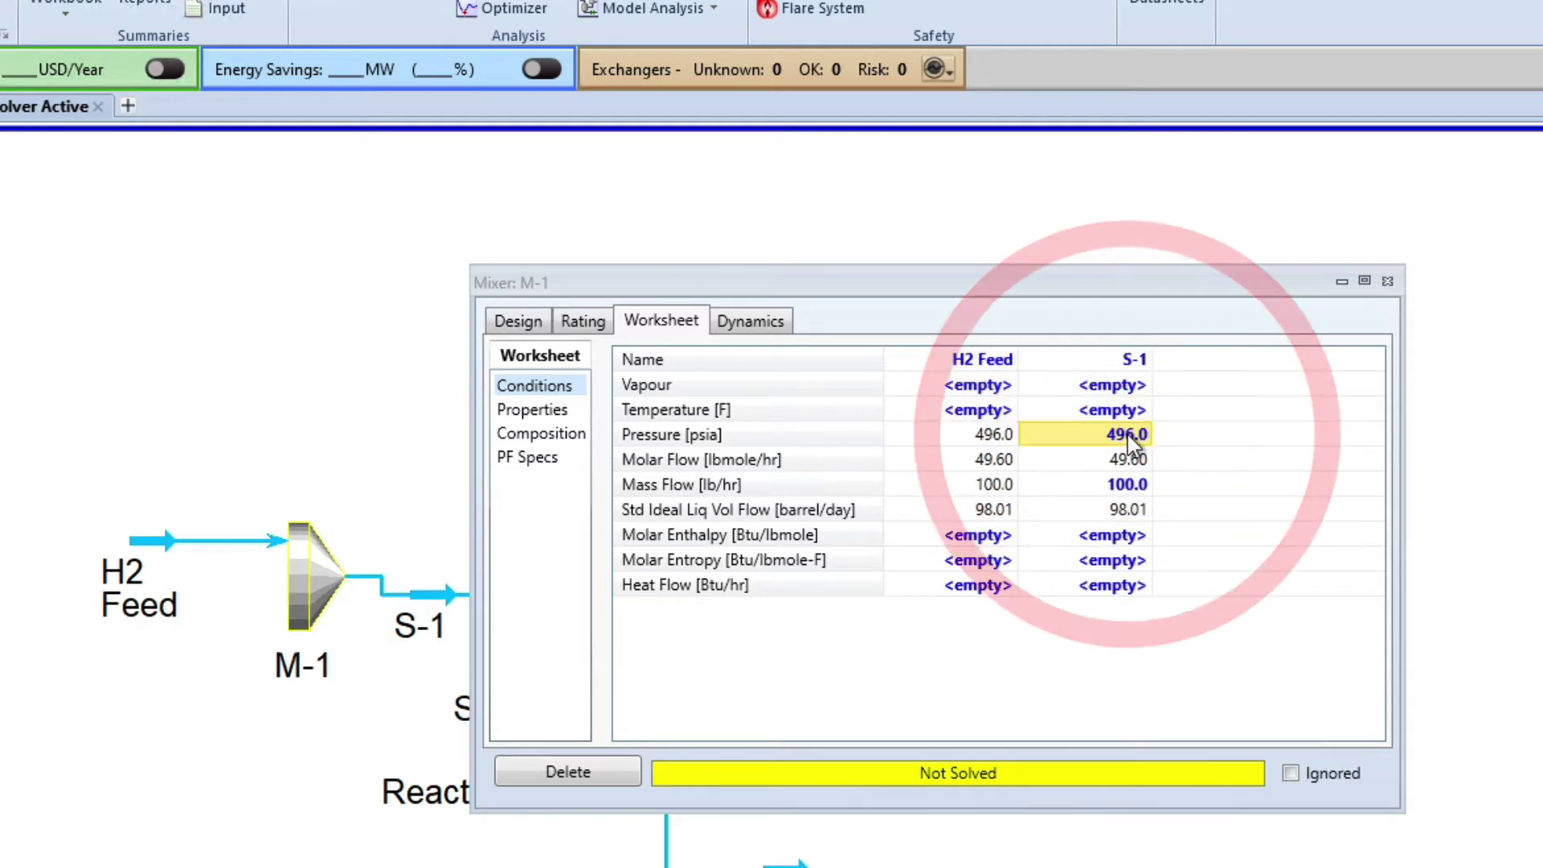
key("Delete")
left_click(1117, 485)
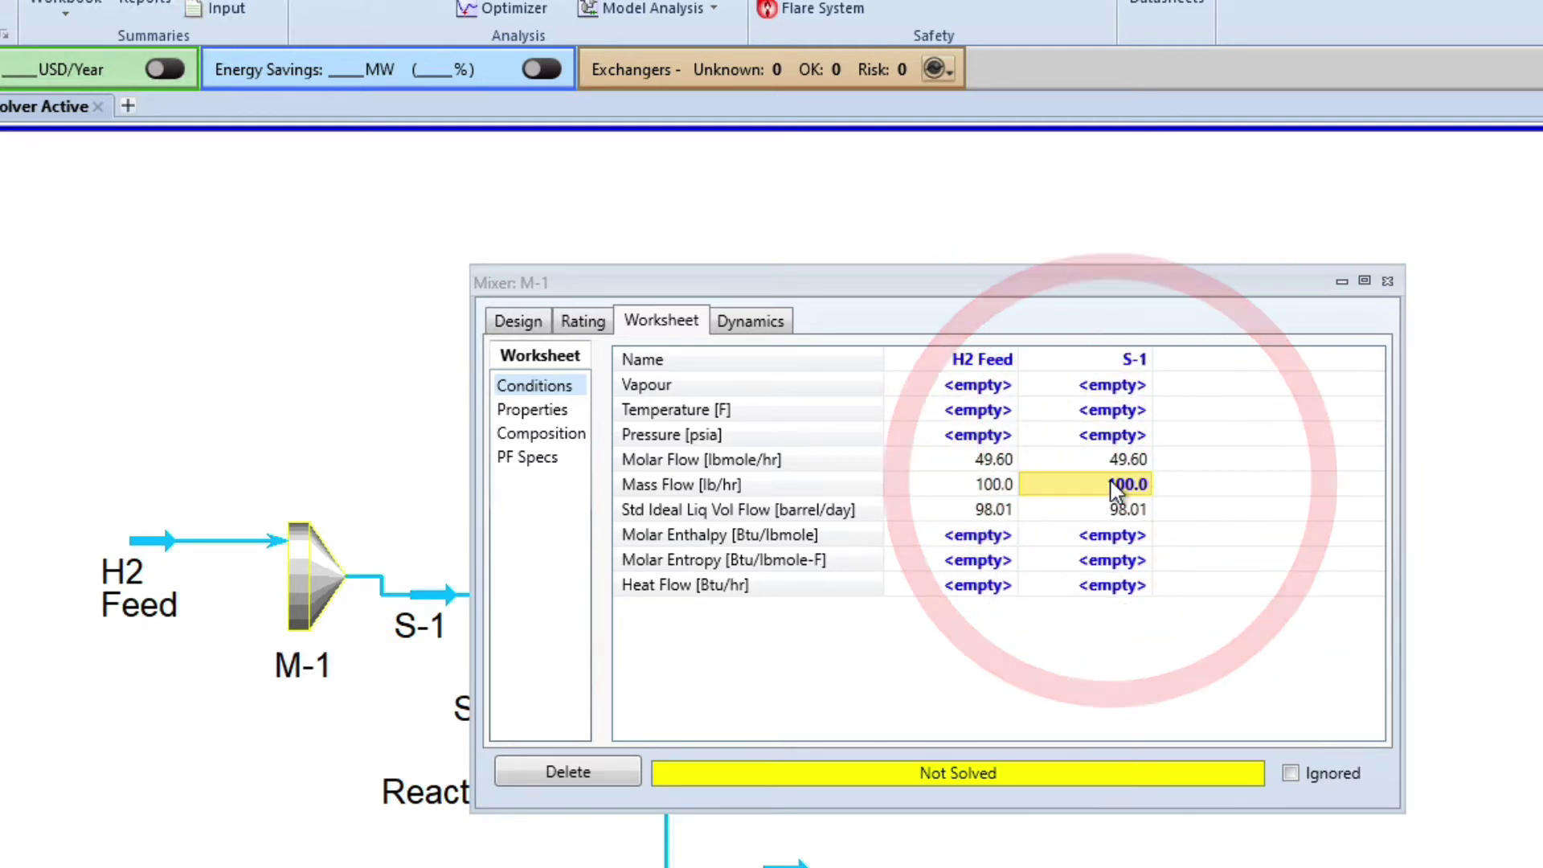
key("Delete")
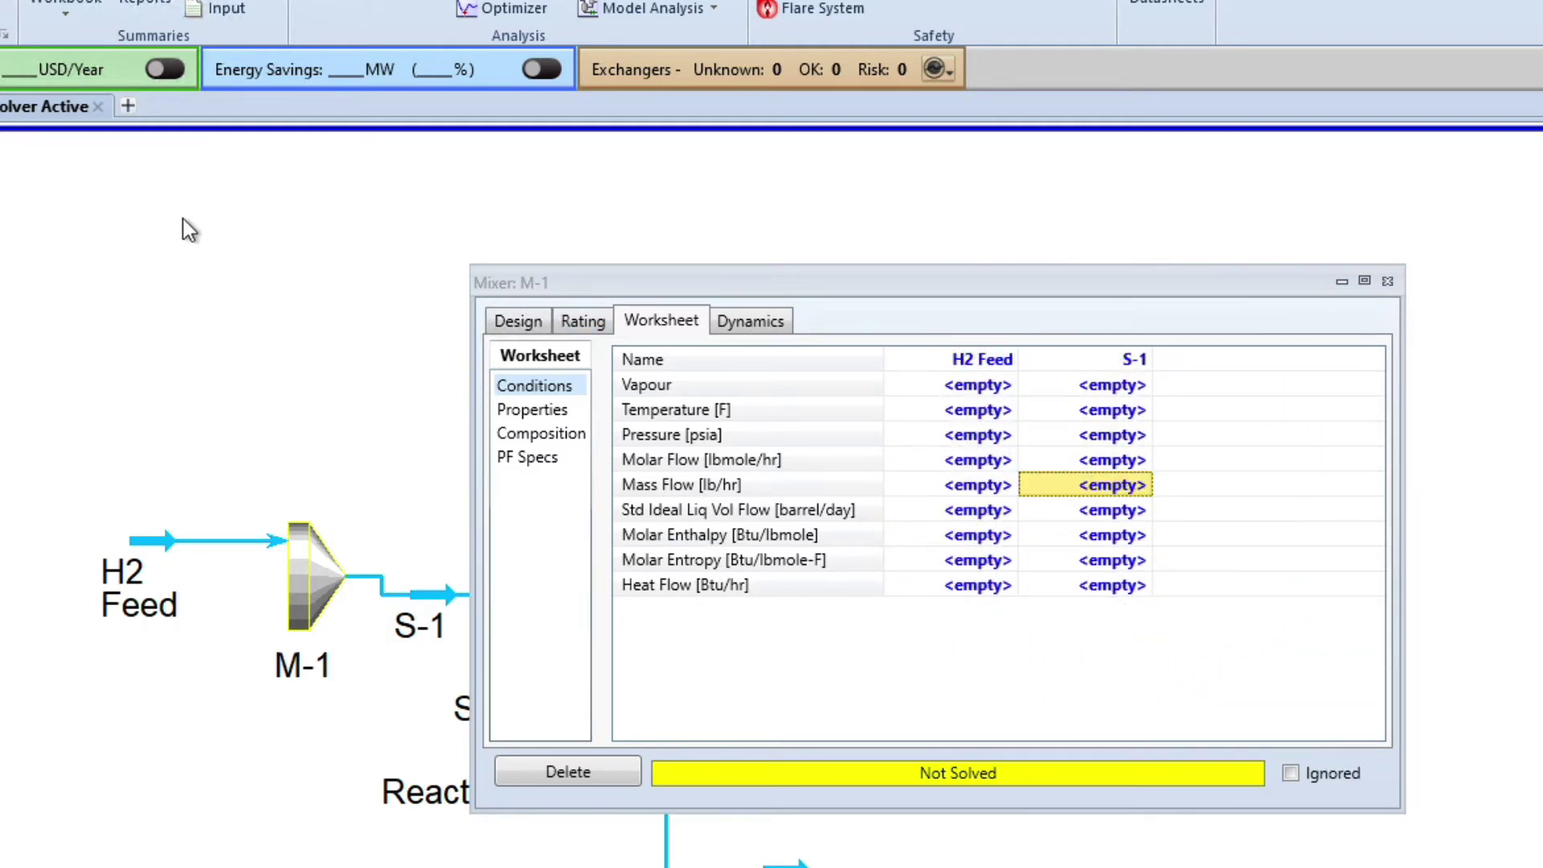
Enter H2 Feed temperature 1268 F, pressure 496 psia and mass flow 100.
left_click(979, 412)
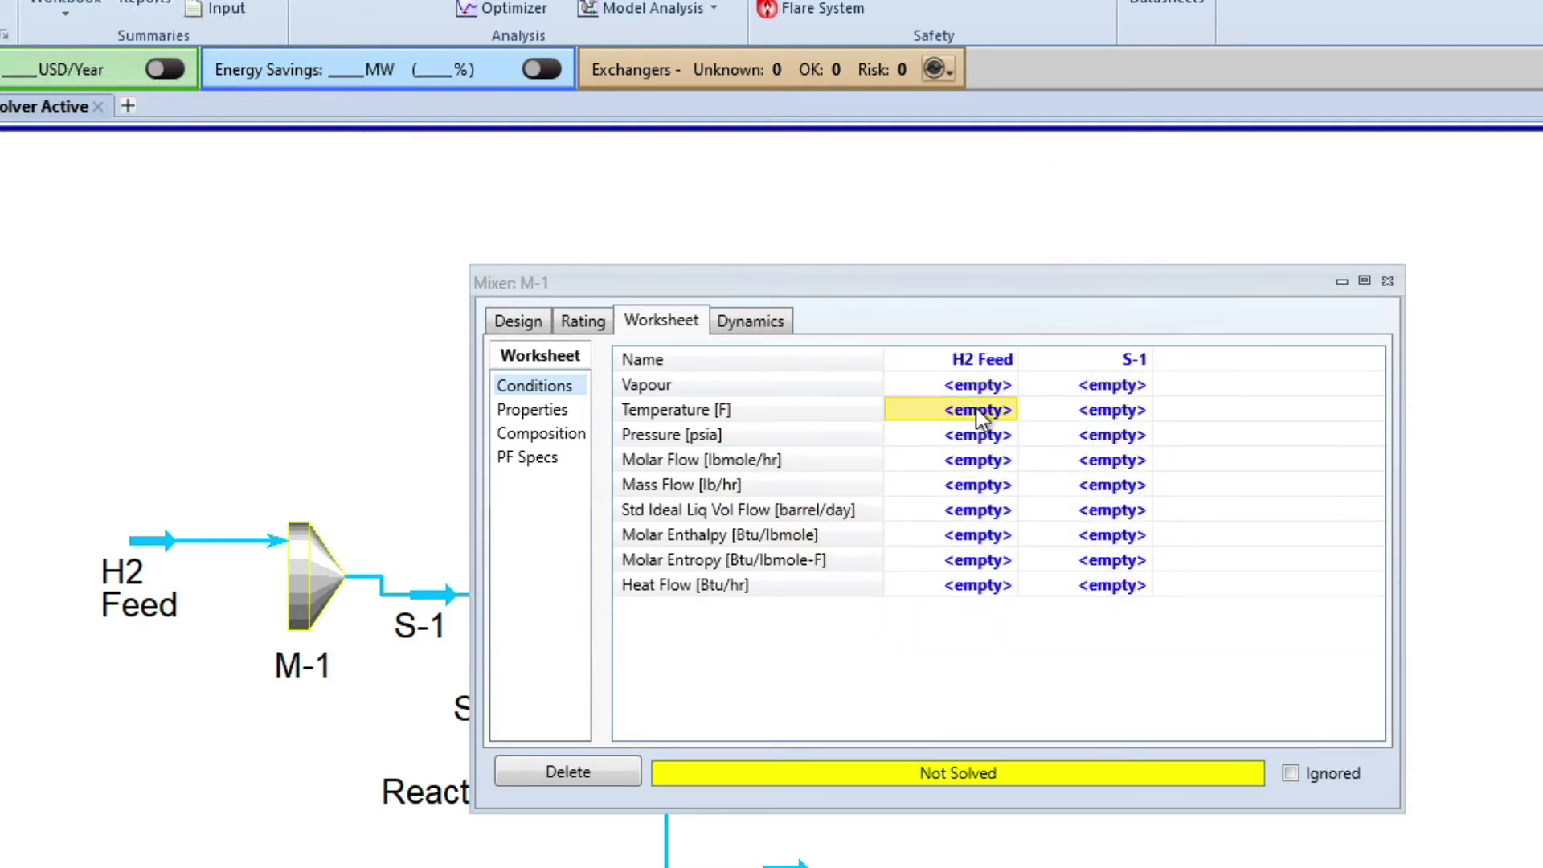
type("12")
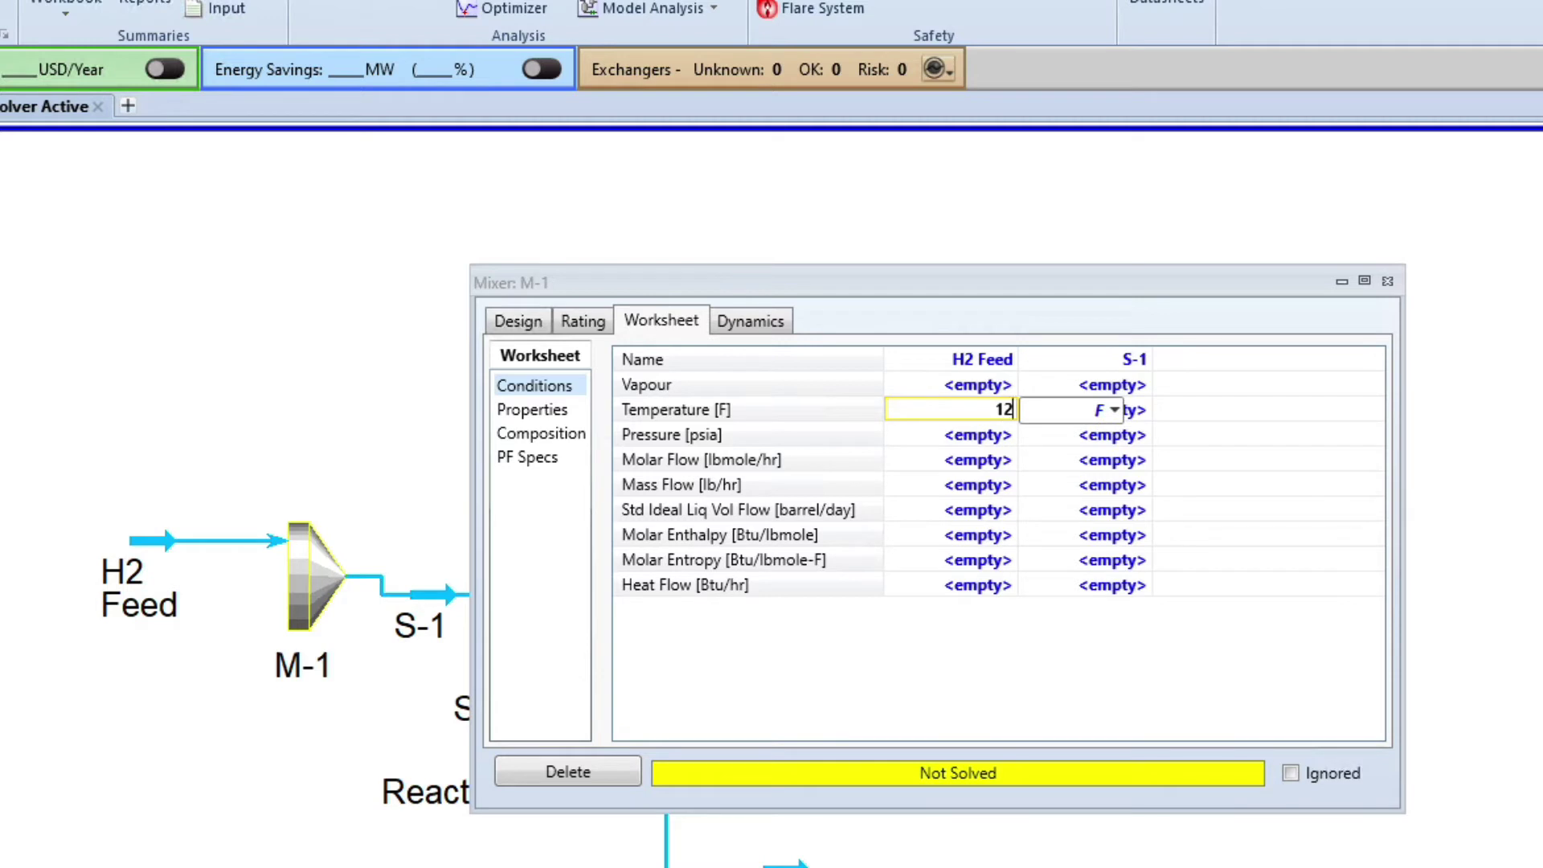
type("68")
key("Return")
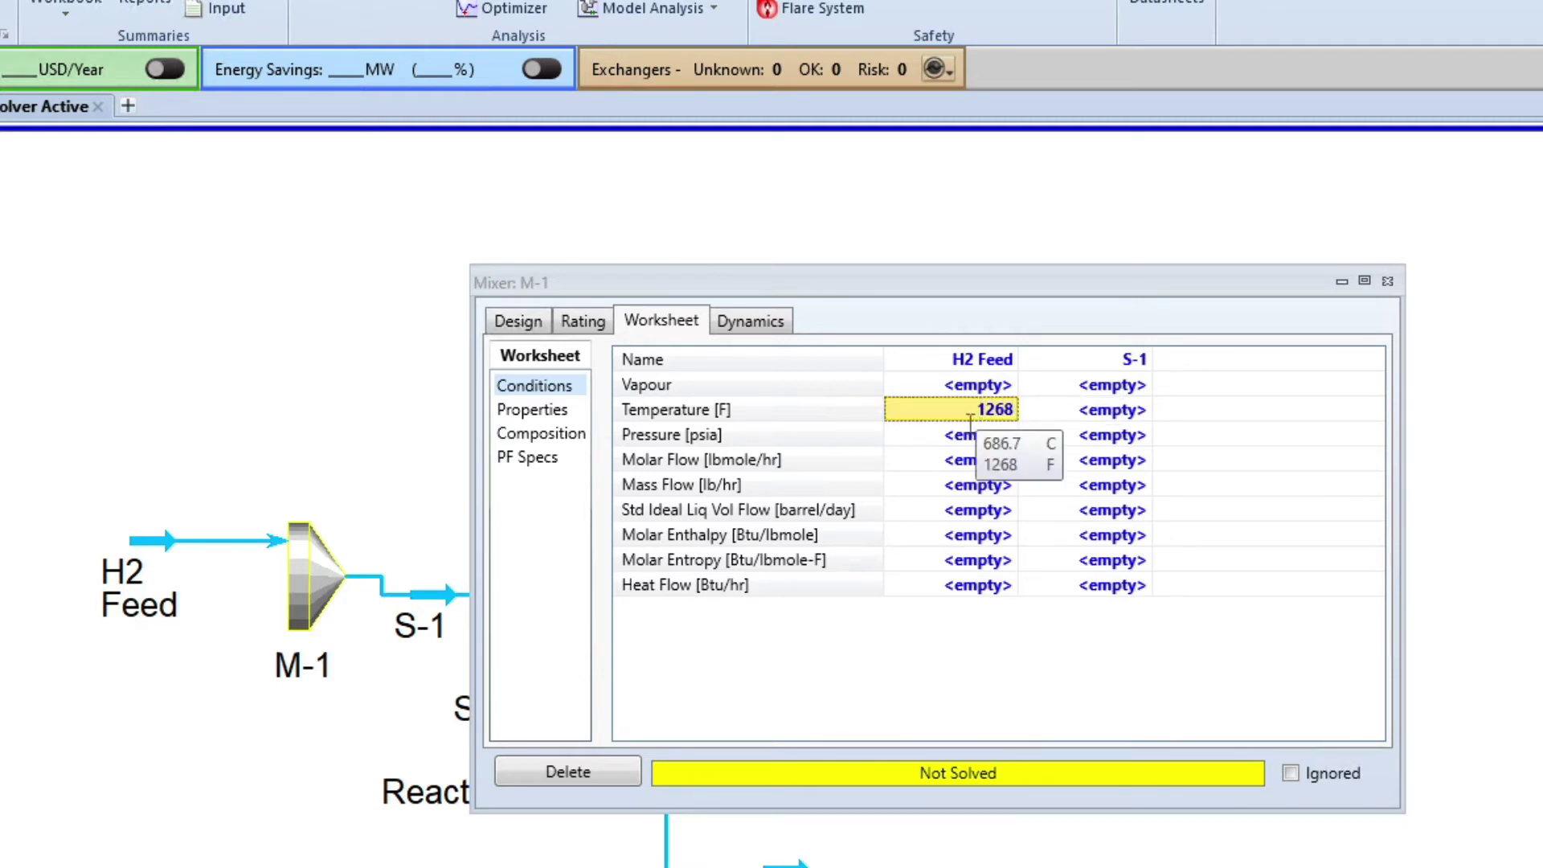
left_click(985, 435)
type("496")
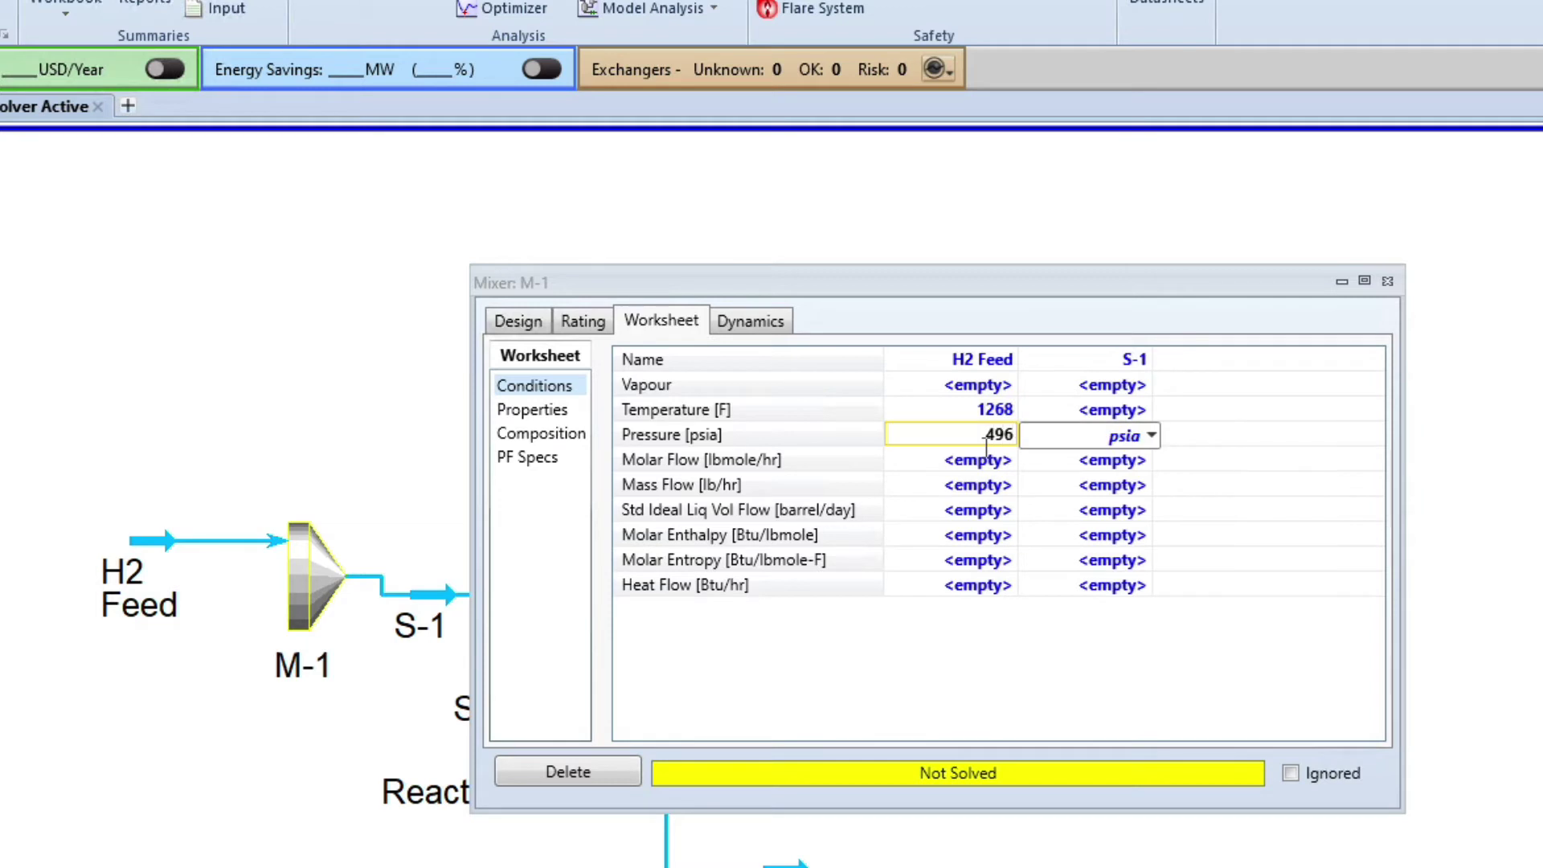
left_click(967, 487)
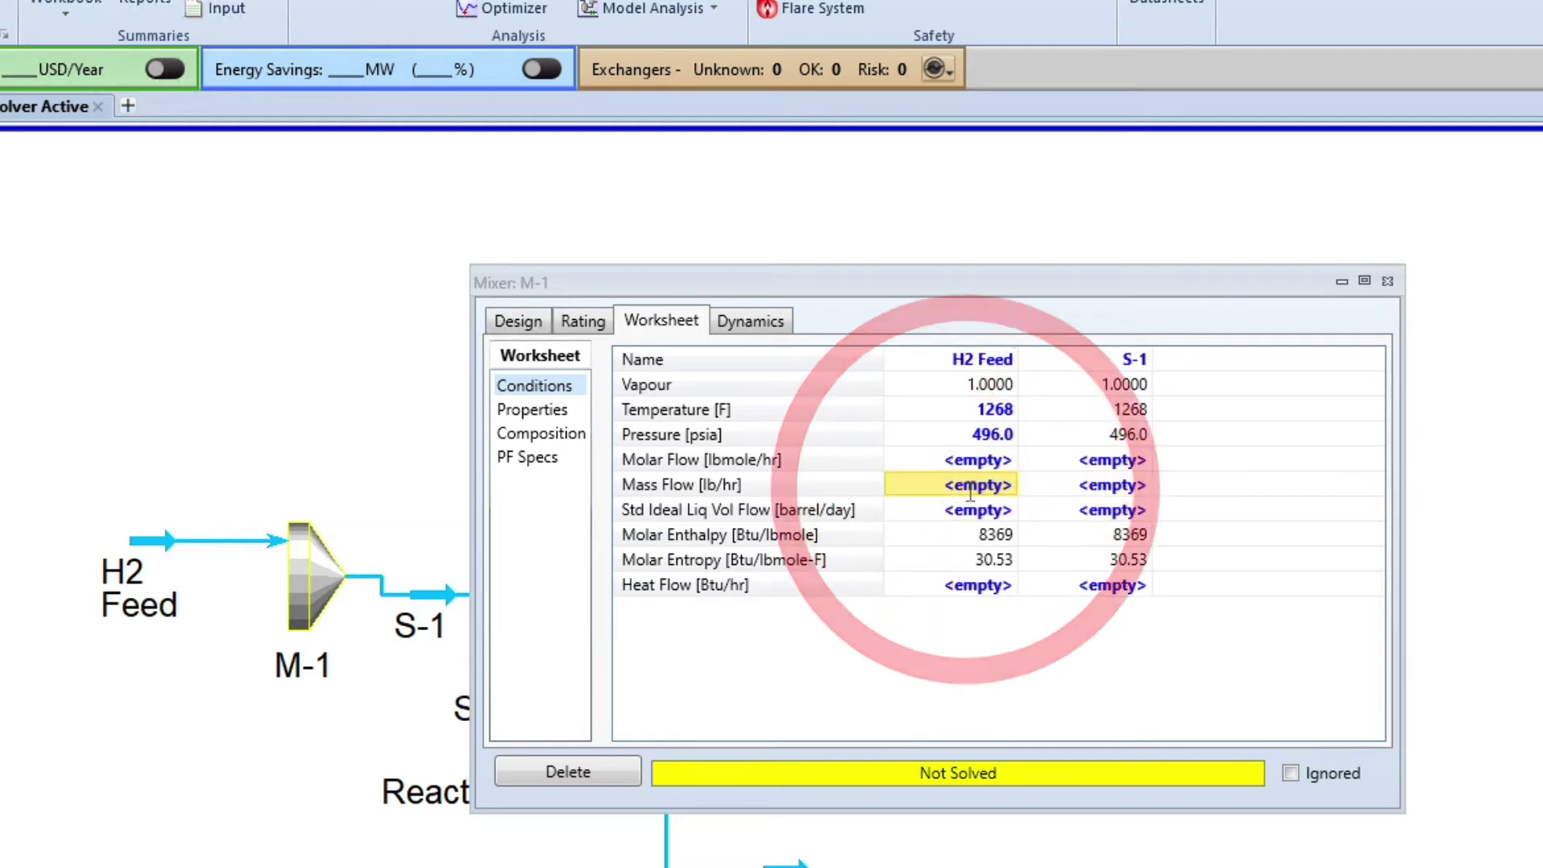
type("100")
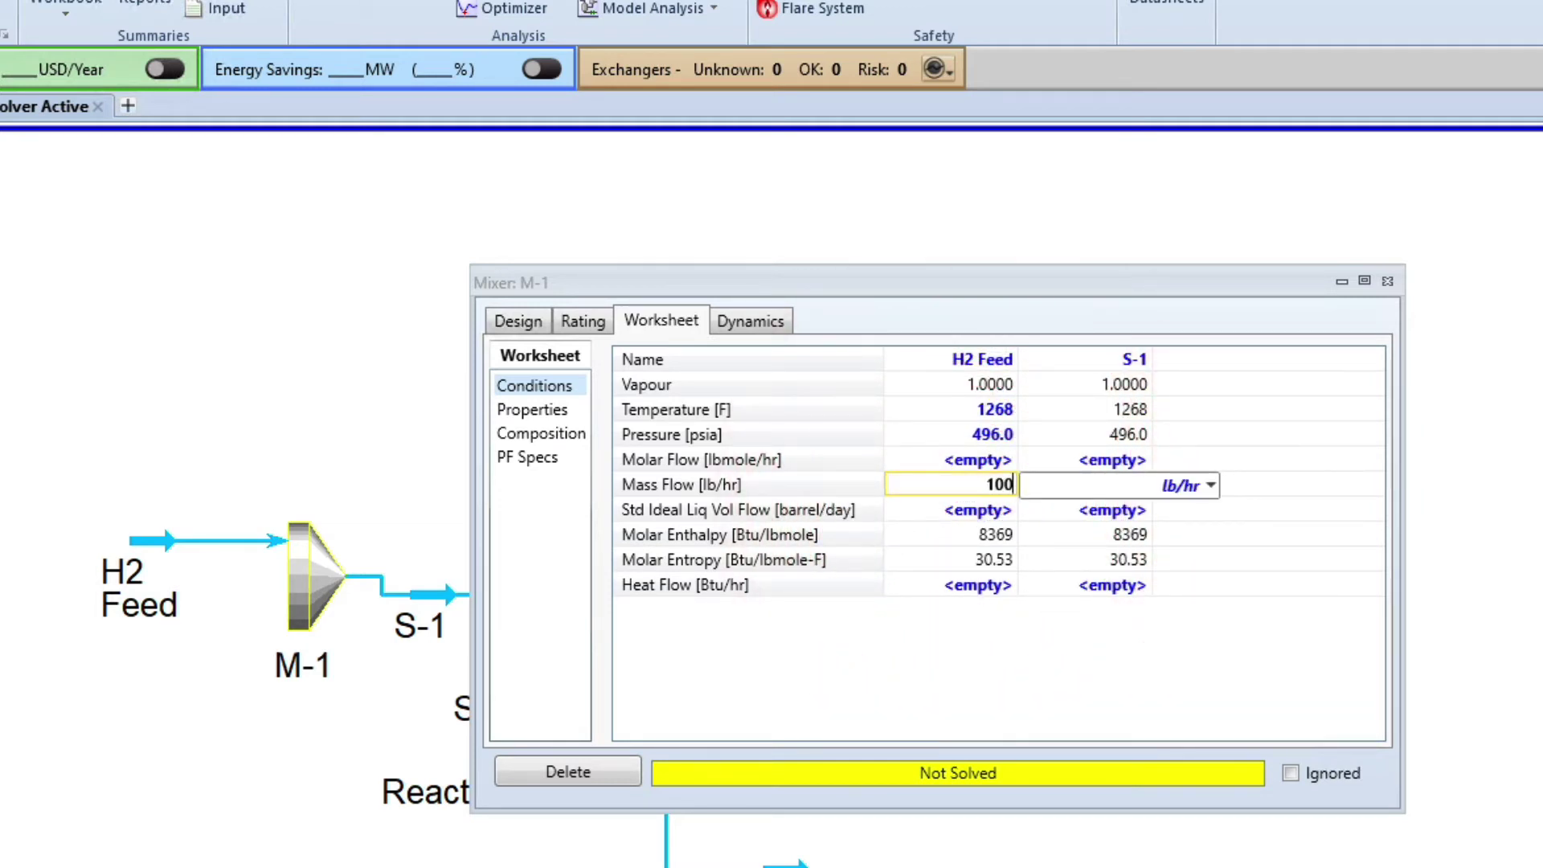
key("Return")
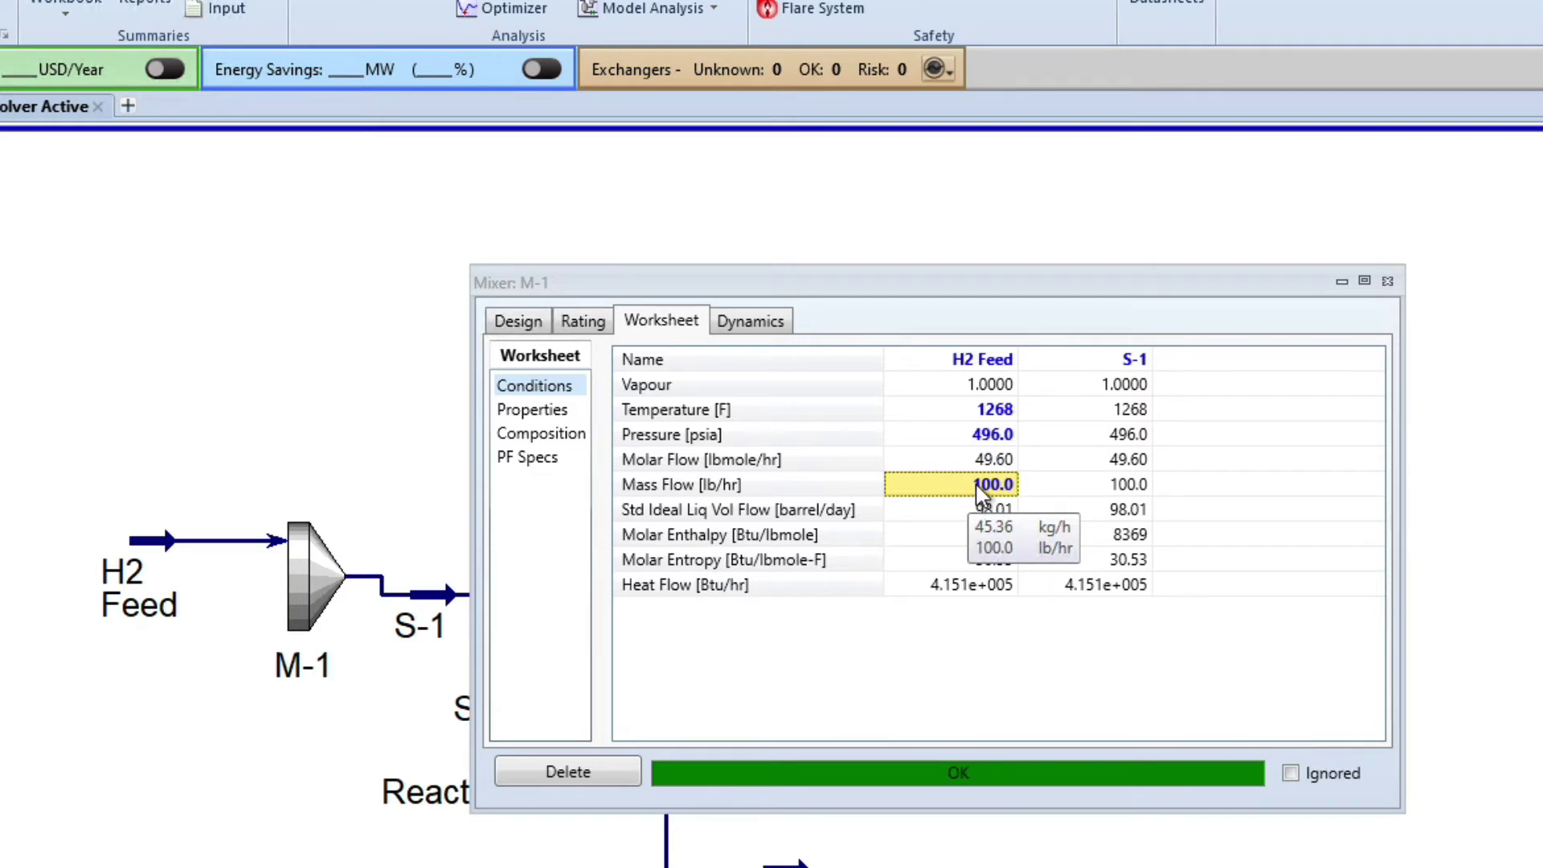
Replace H2 Feed's mass flow with a 100 lbmole/hr molar flow.
left_click(980, 492)
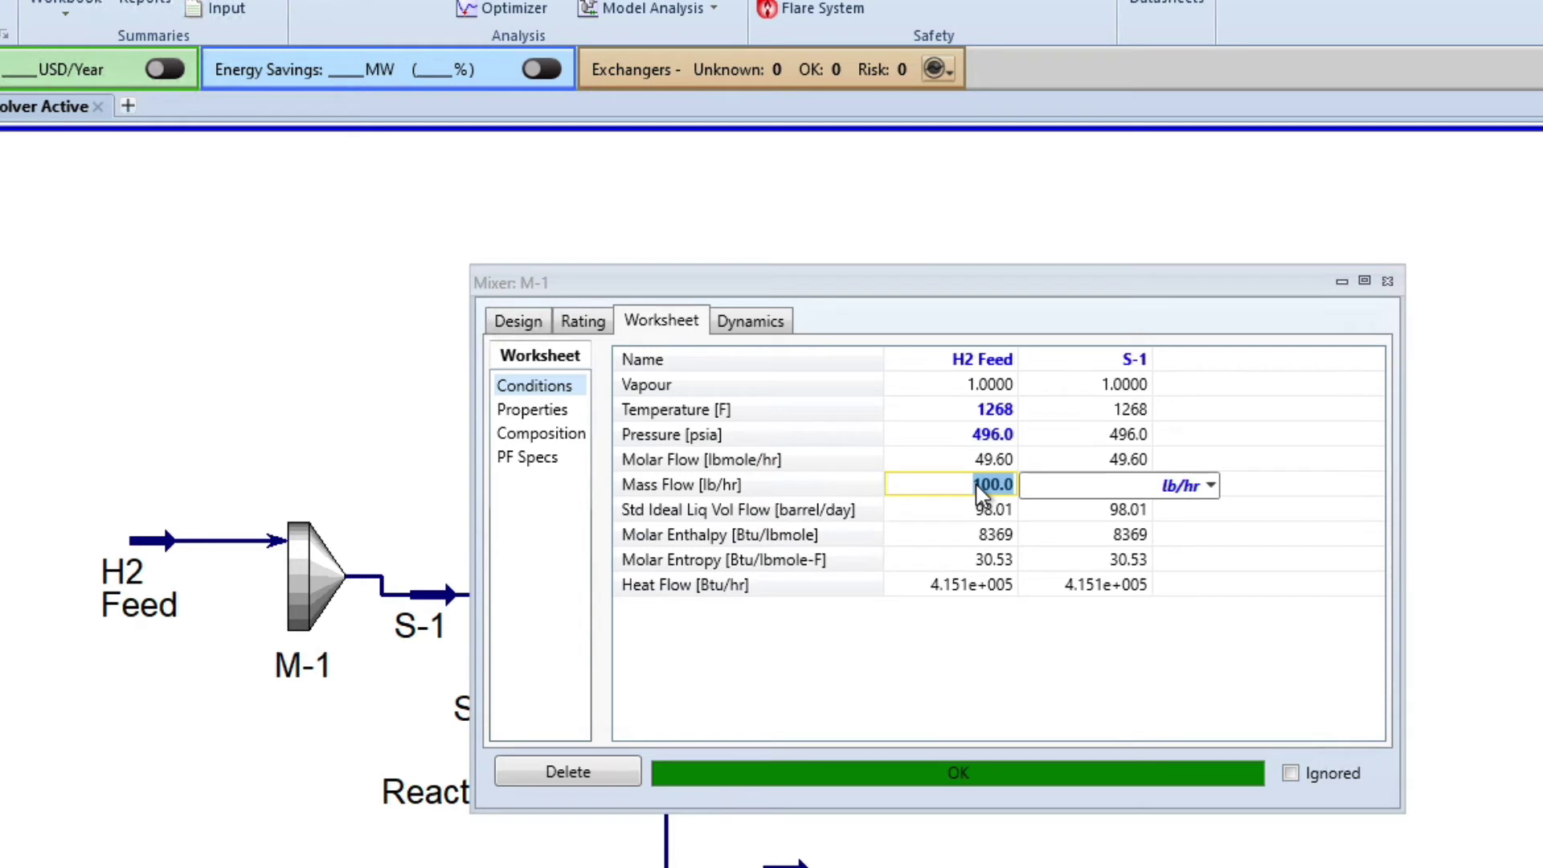
key("BackSpace")
key("Return")
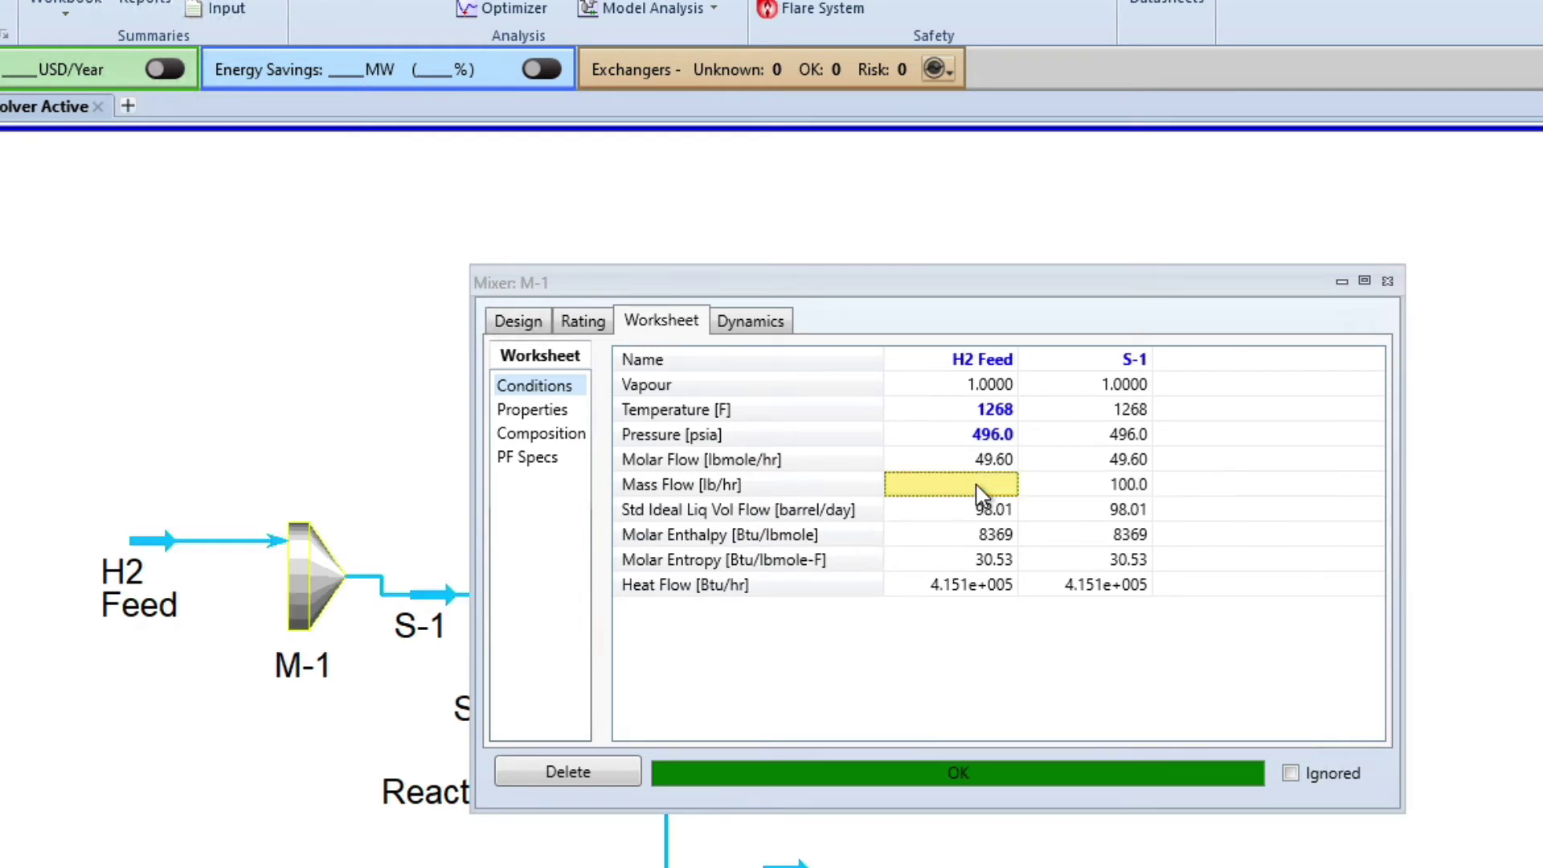
left_click(985, 469)
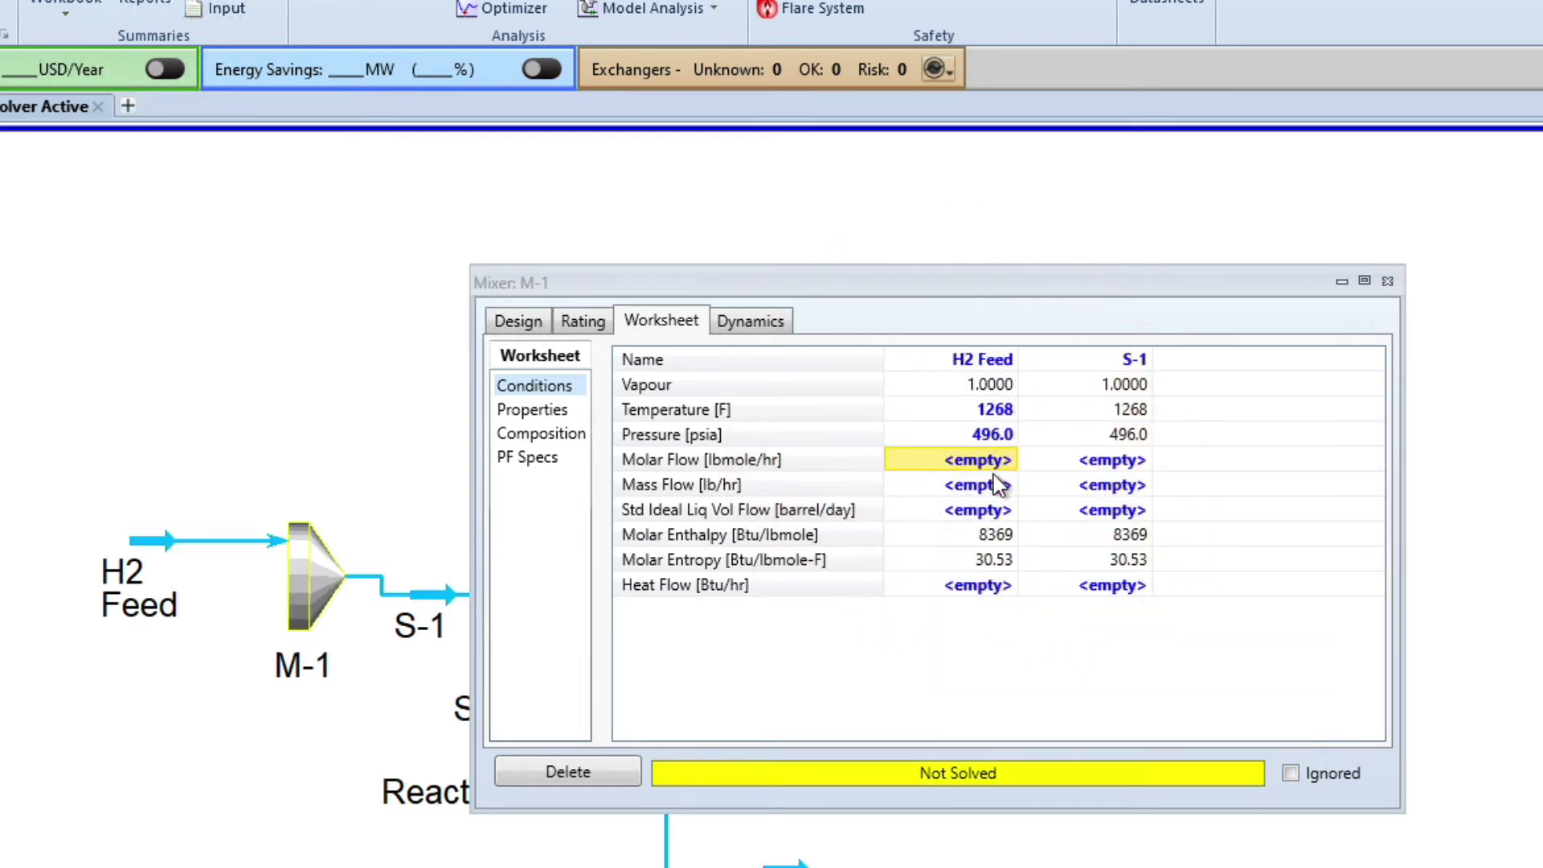
type("100")
key("Return")
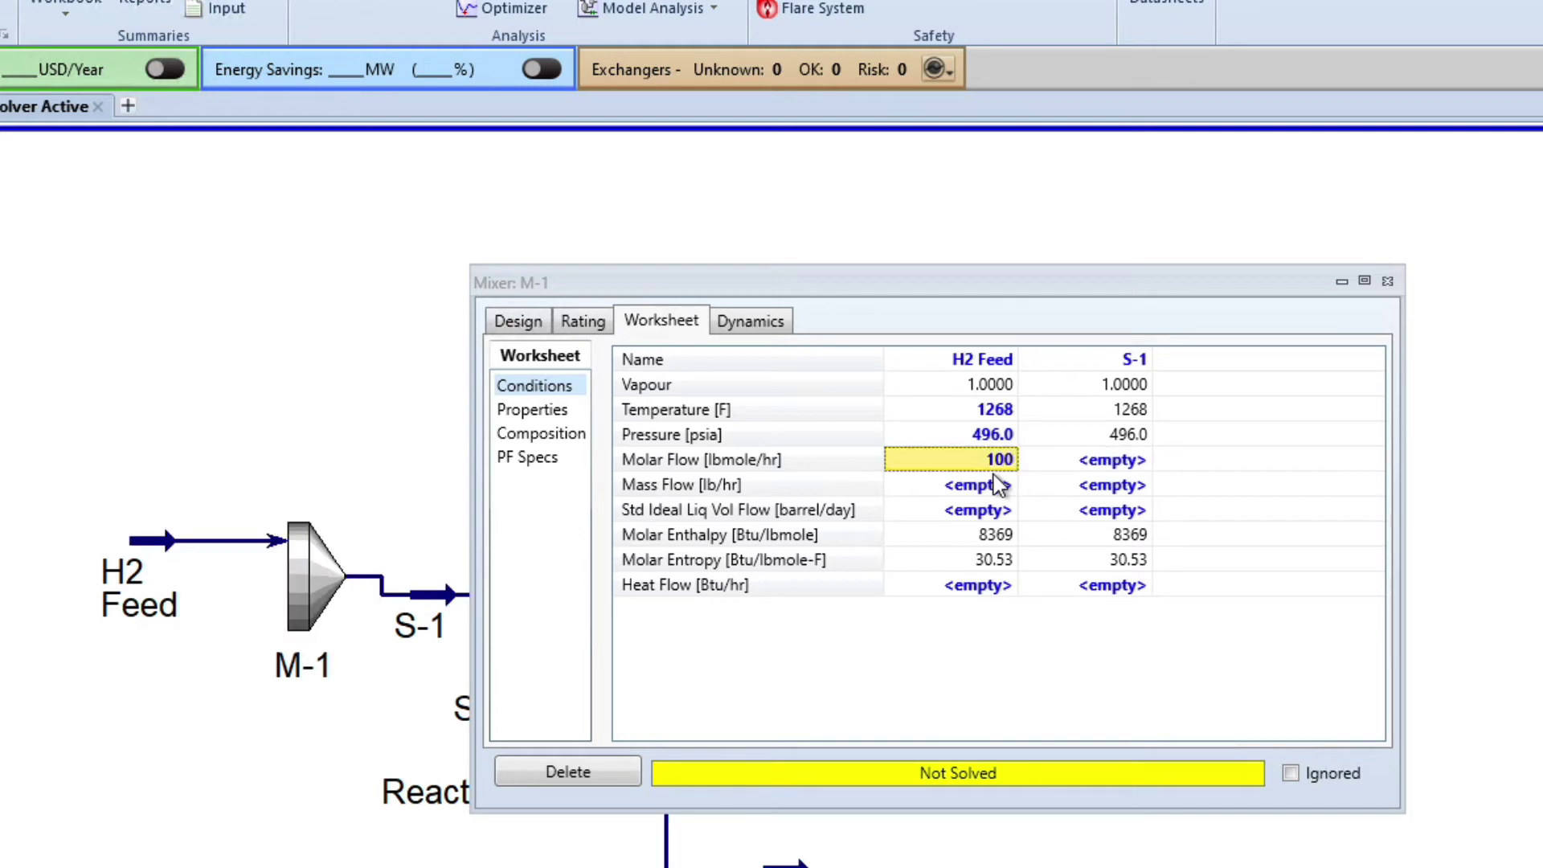
left_click(994, 492)
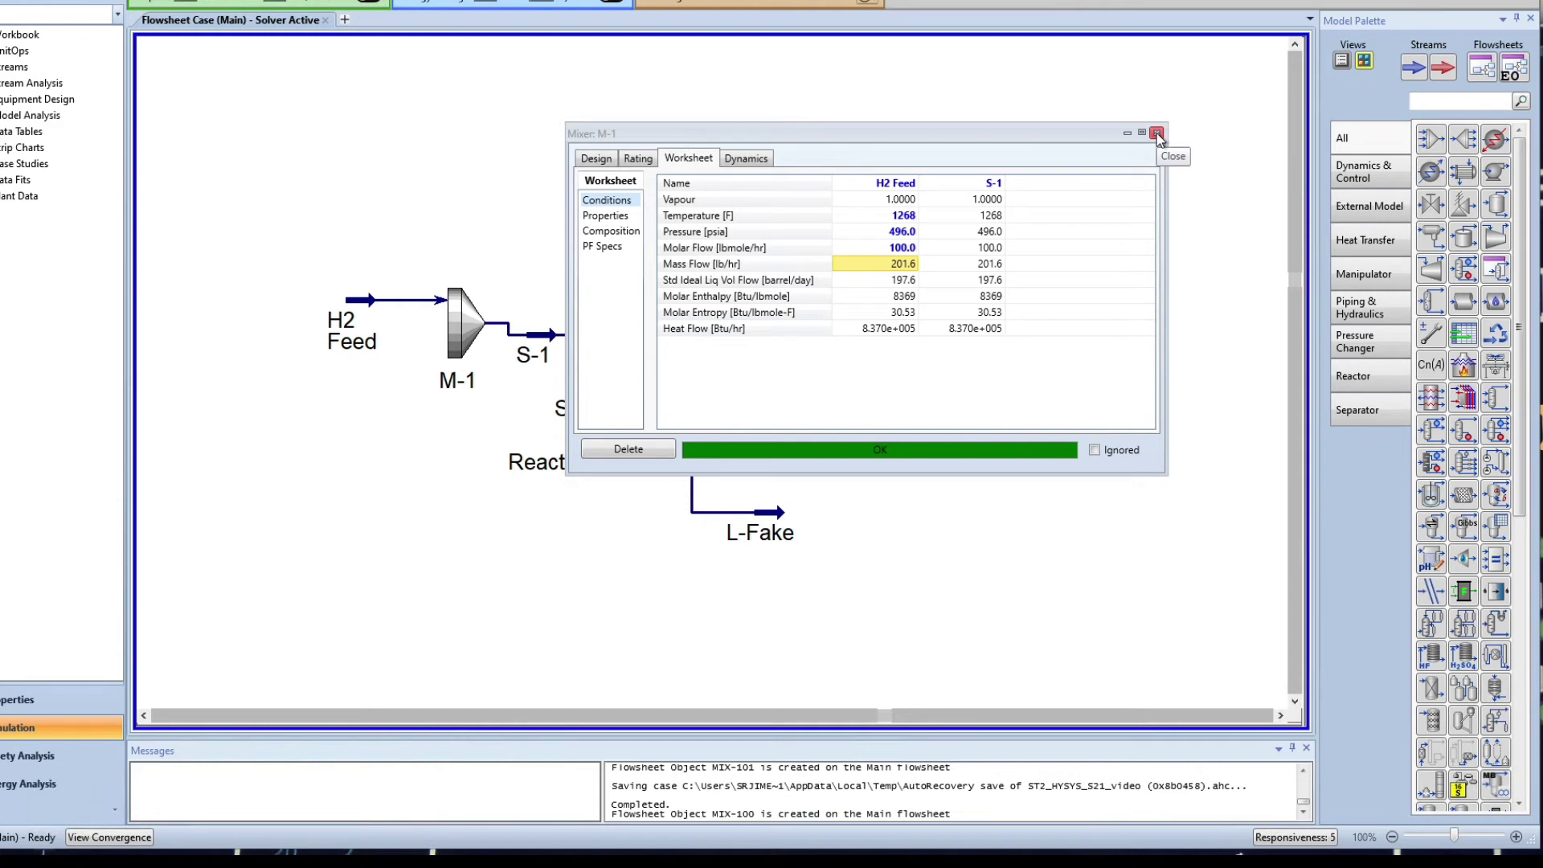
Close the M-1 window and place mixer MIX-100 left of Reactor Duty.
left_click(1157, 133)
left_click(1090, 193)
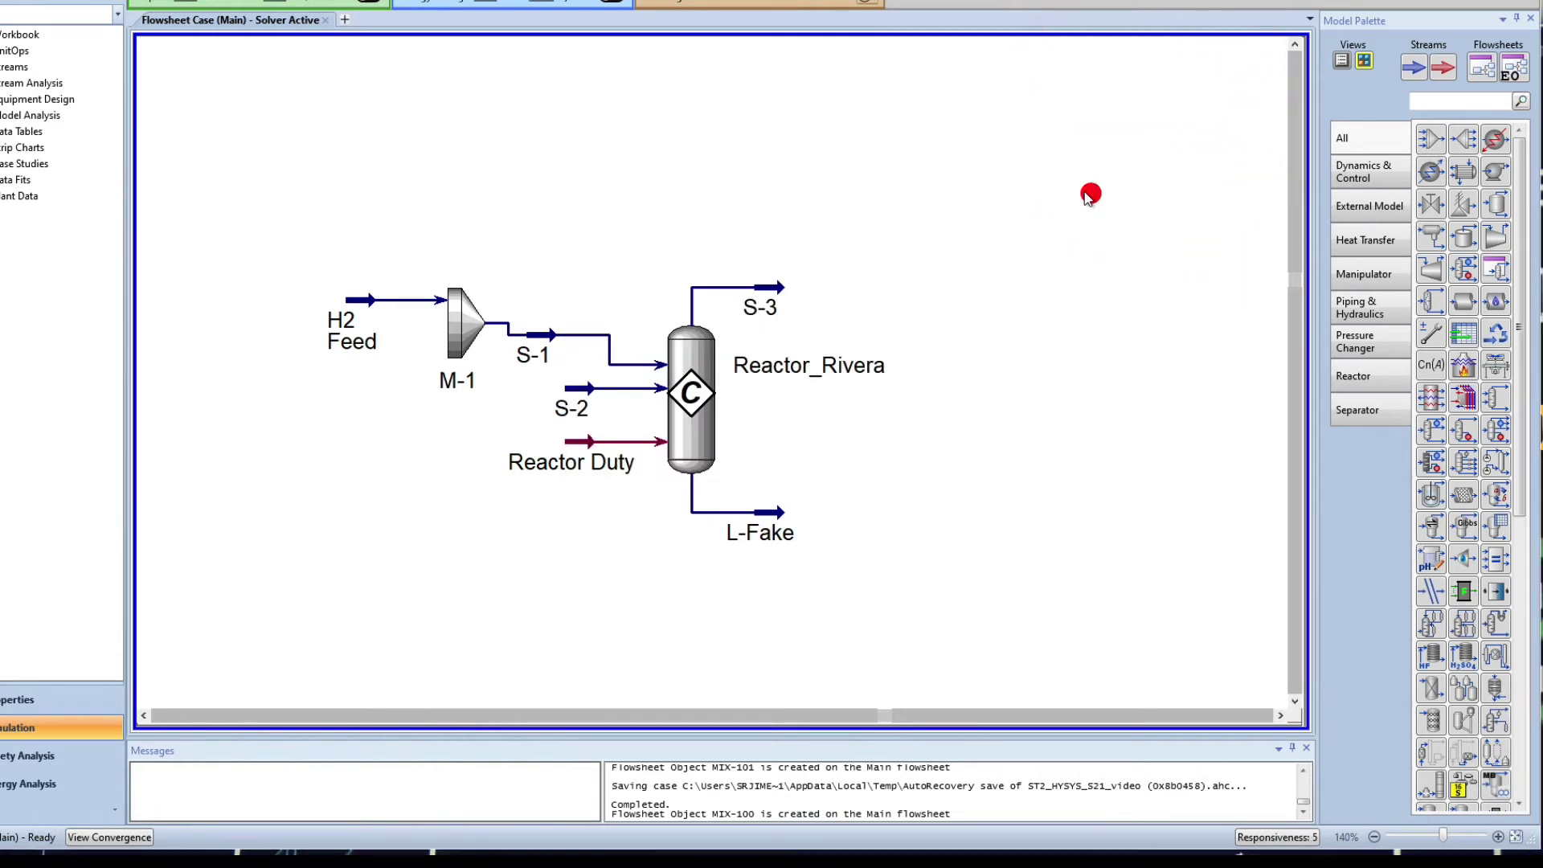
left_click(1431, 141)
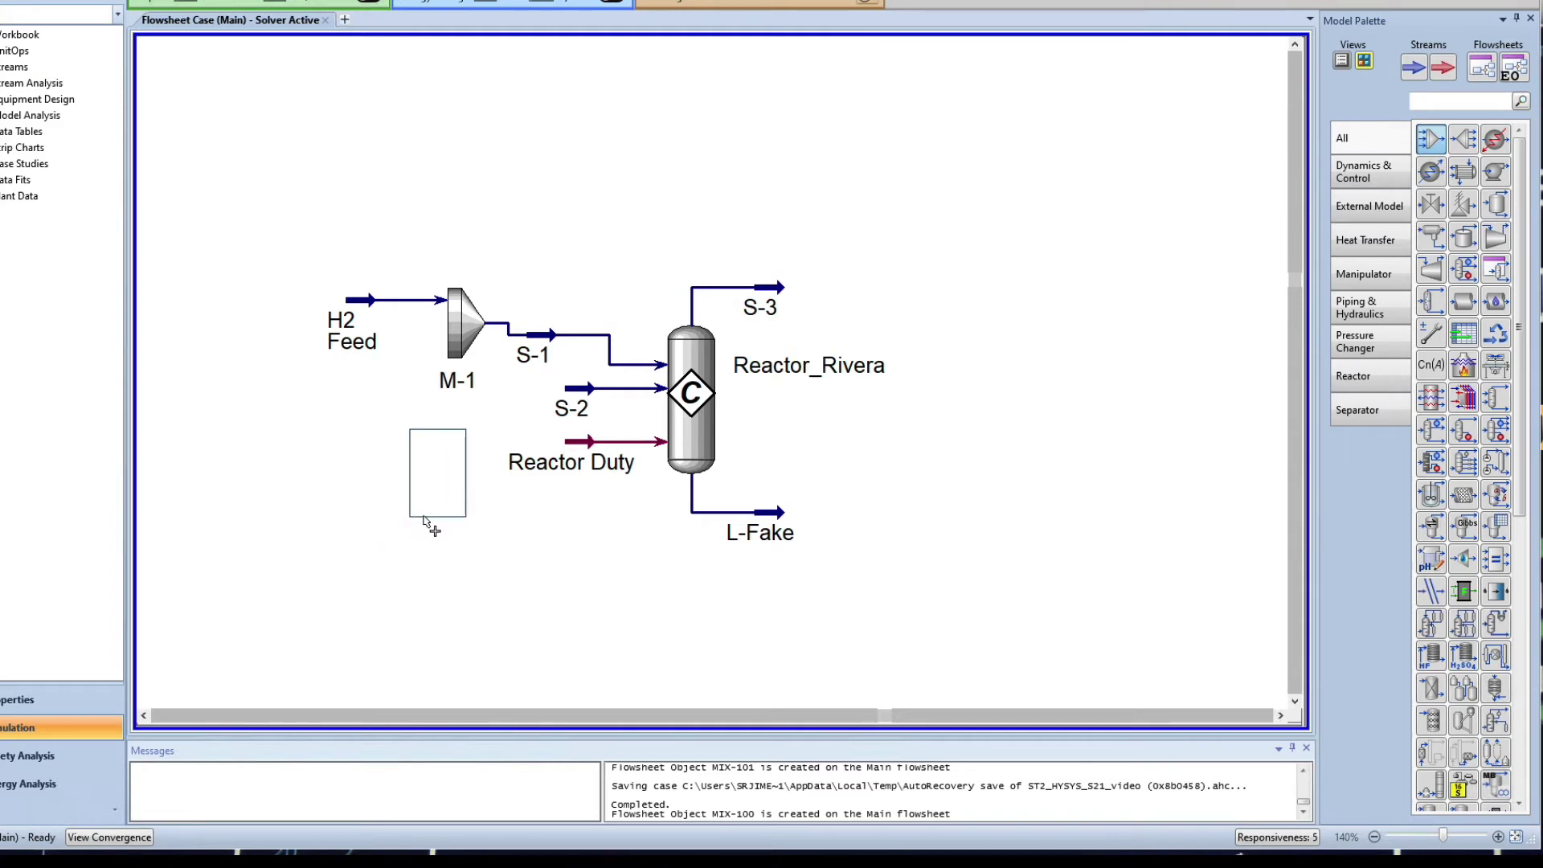
left_click(441, 507)
double_click(442, 482)
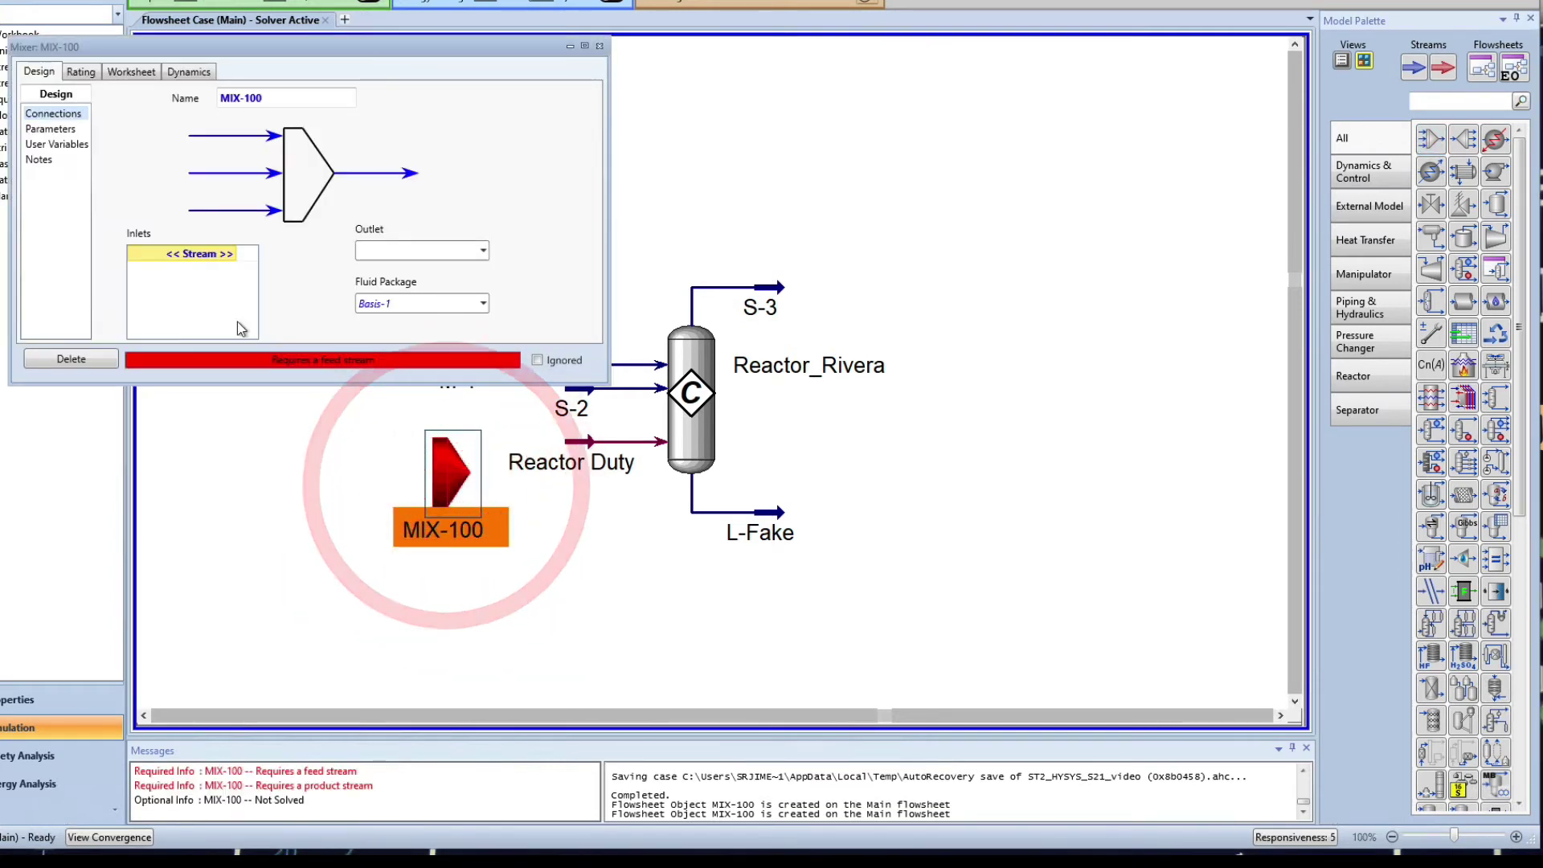
Add C2H8 Feed as the new mixer's inlet stream.
left_click(211, 256)
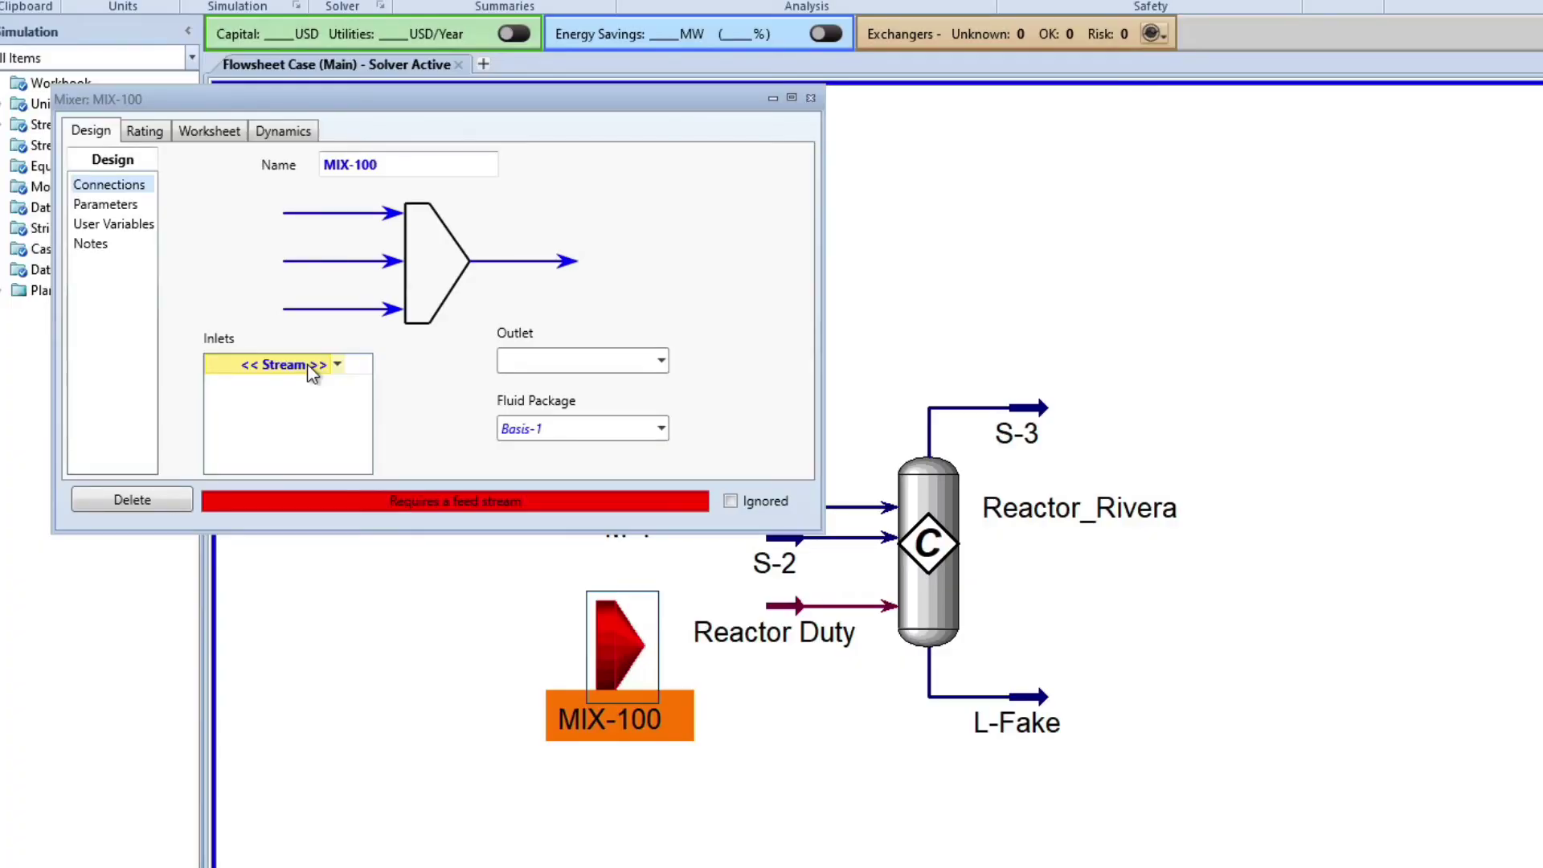
type("C2H")
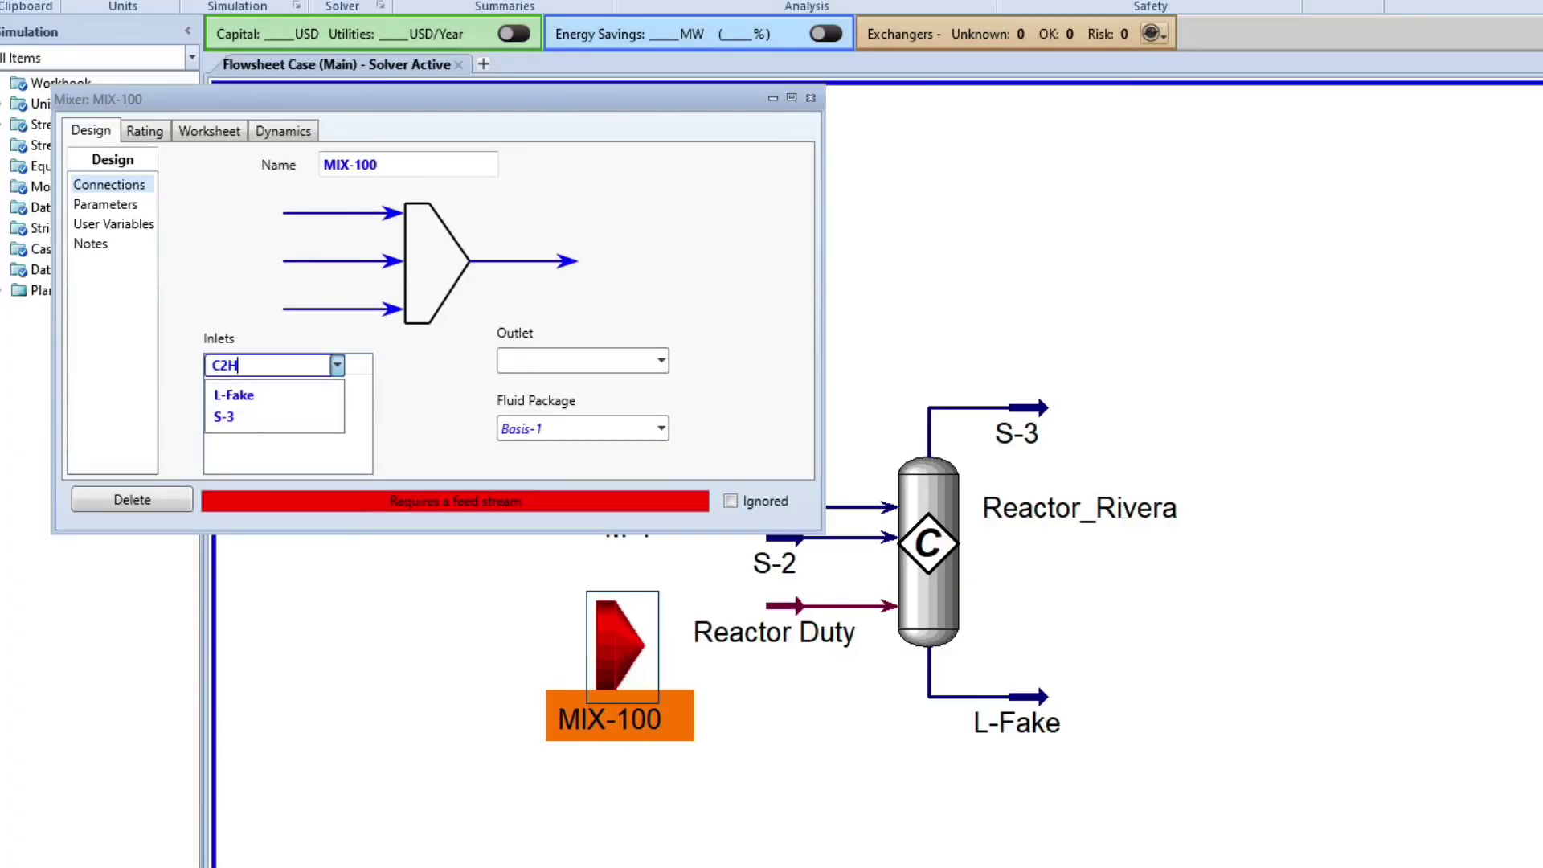
type("8 Feed")
key("Return")
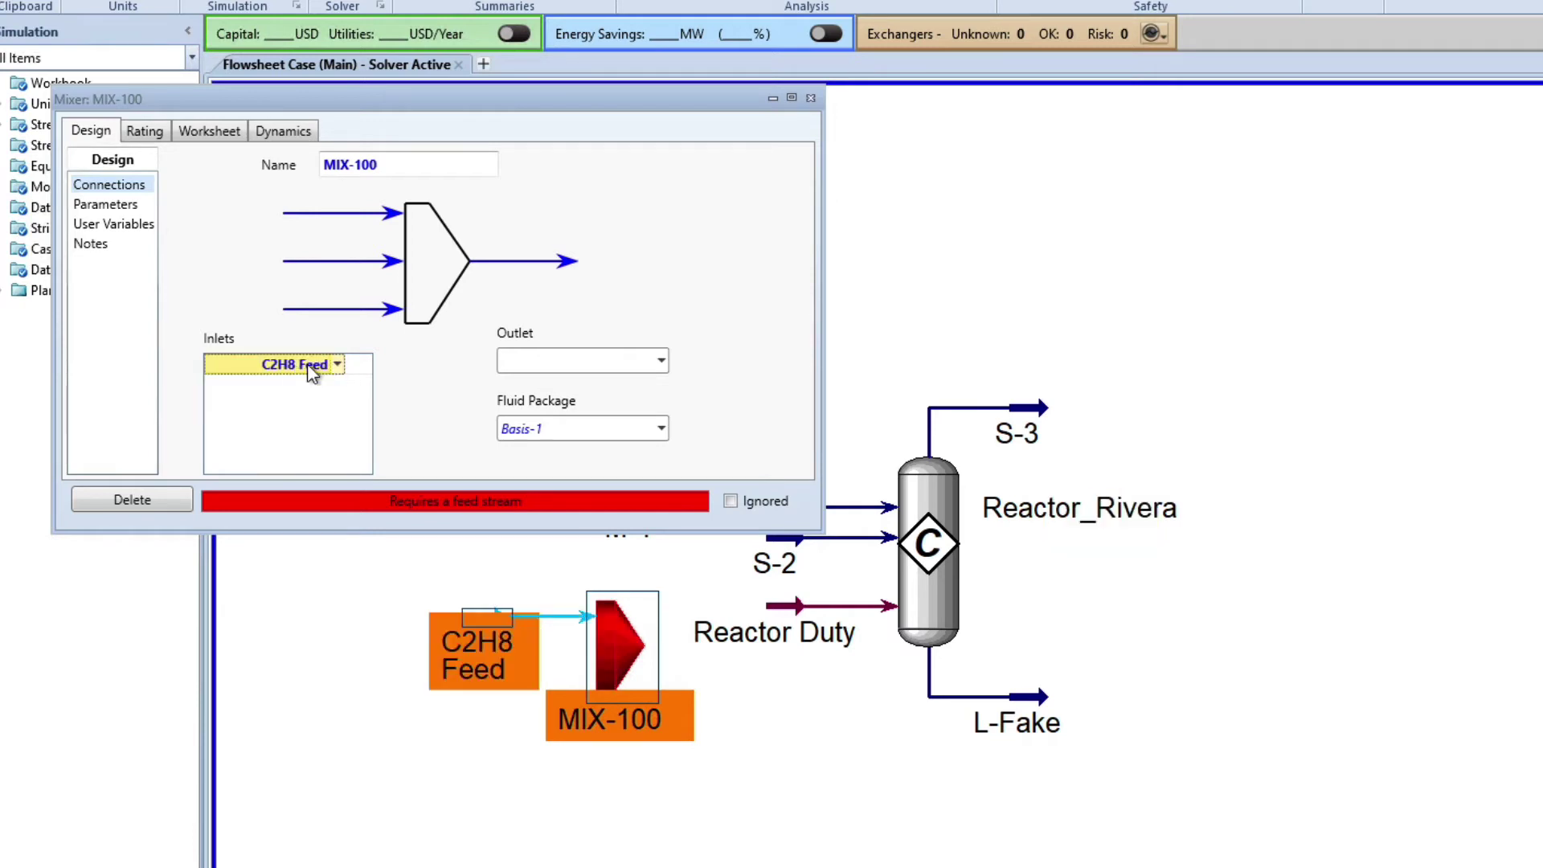
Rename the mixer from MIX-100 to M-2 and set S-2 as its outlet.
left_click(262, 156)
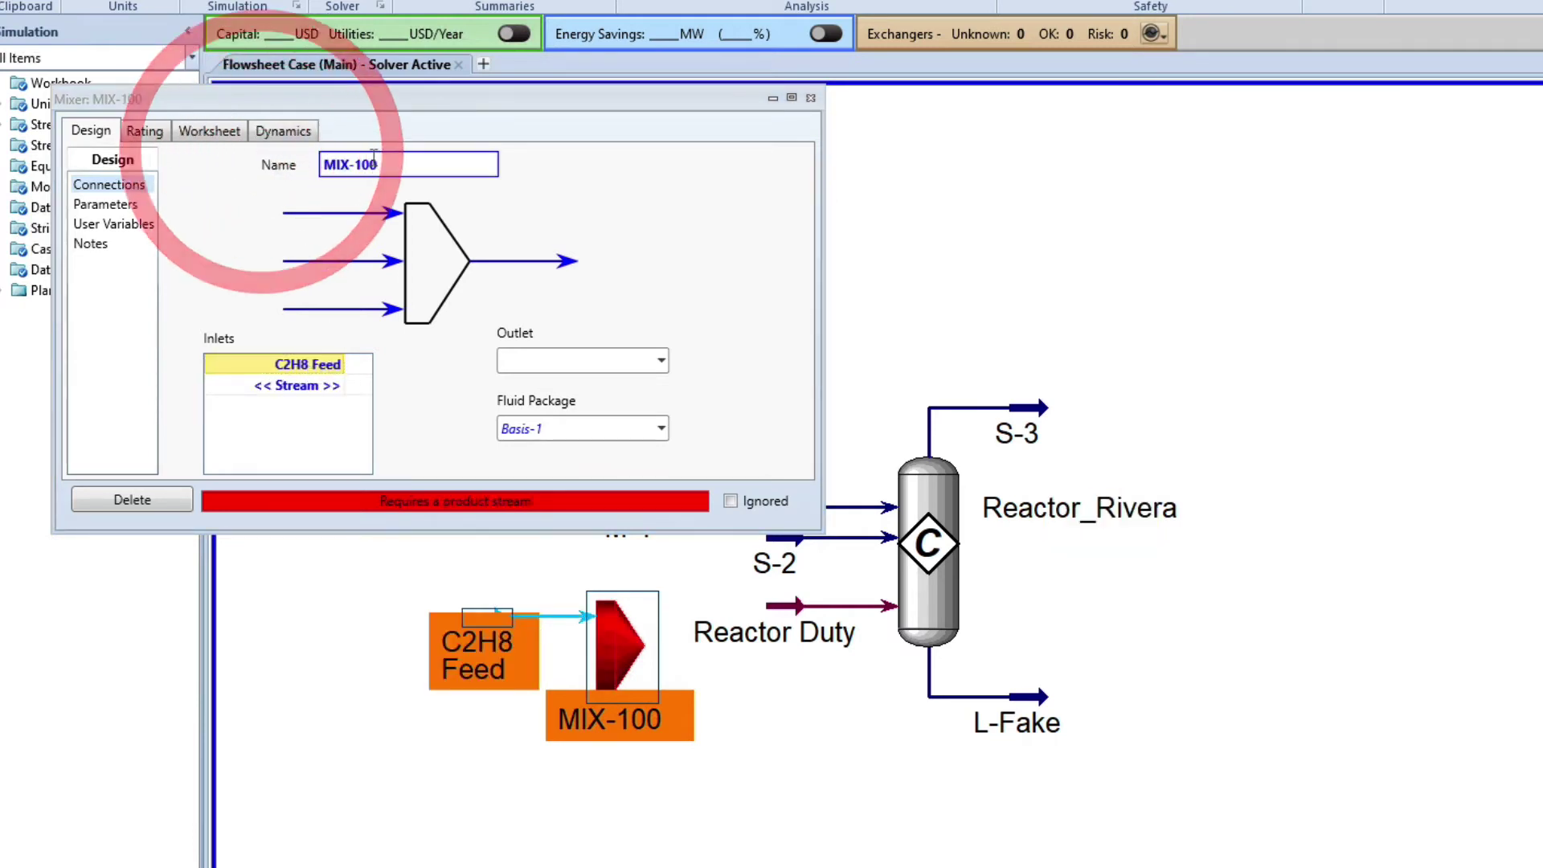
left_click(306, 161)
type("M-")
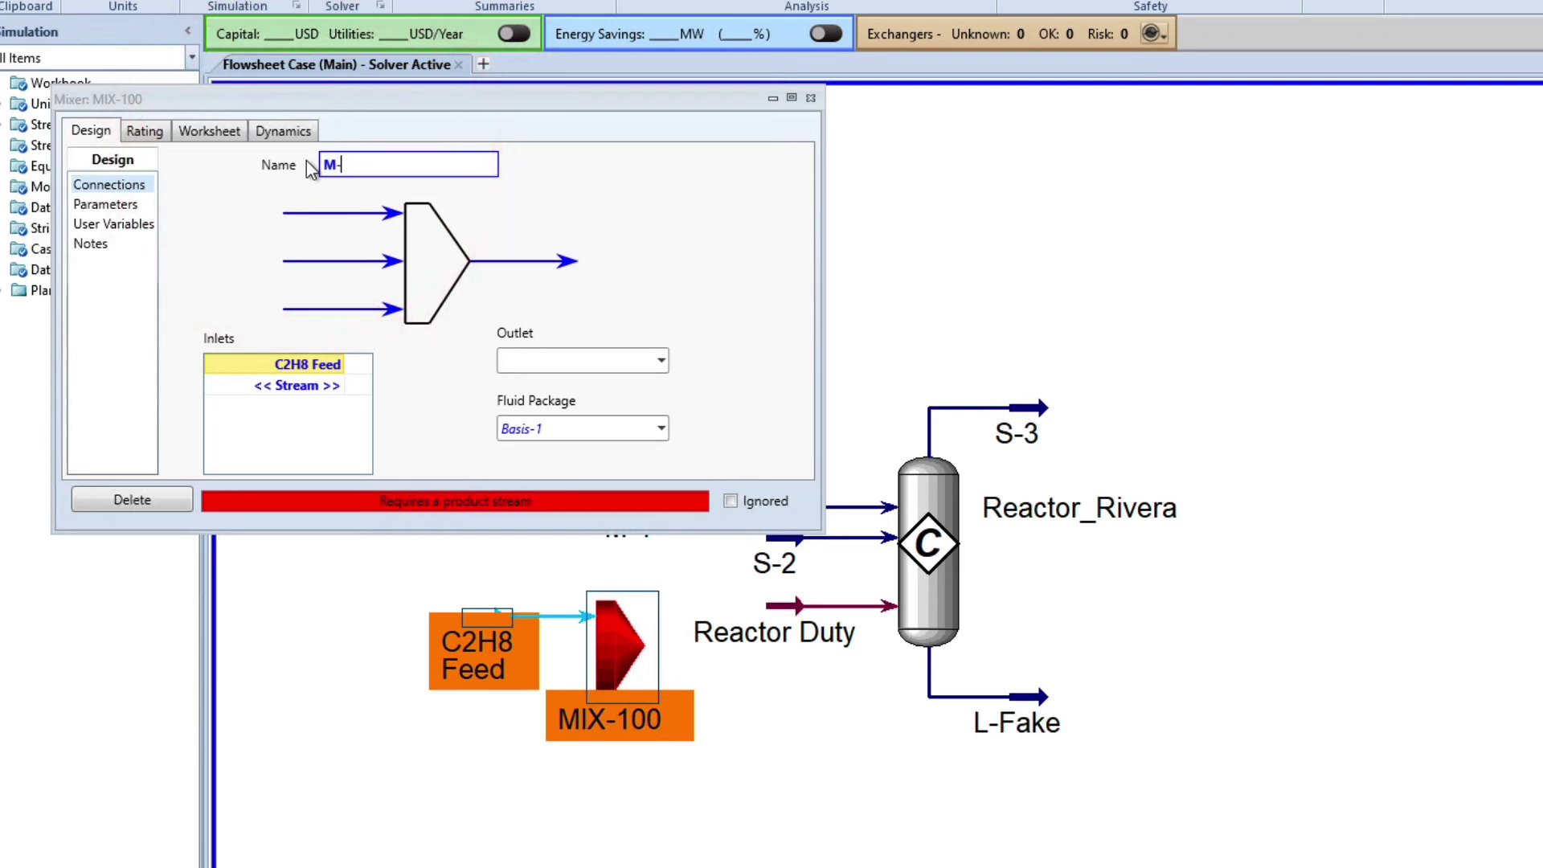
type("2")
key("Return")
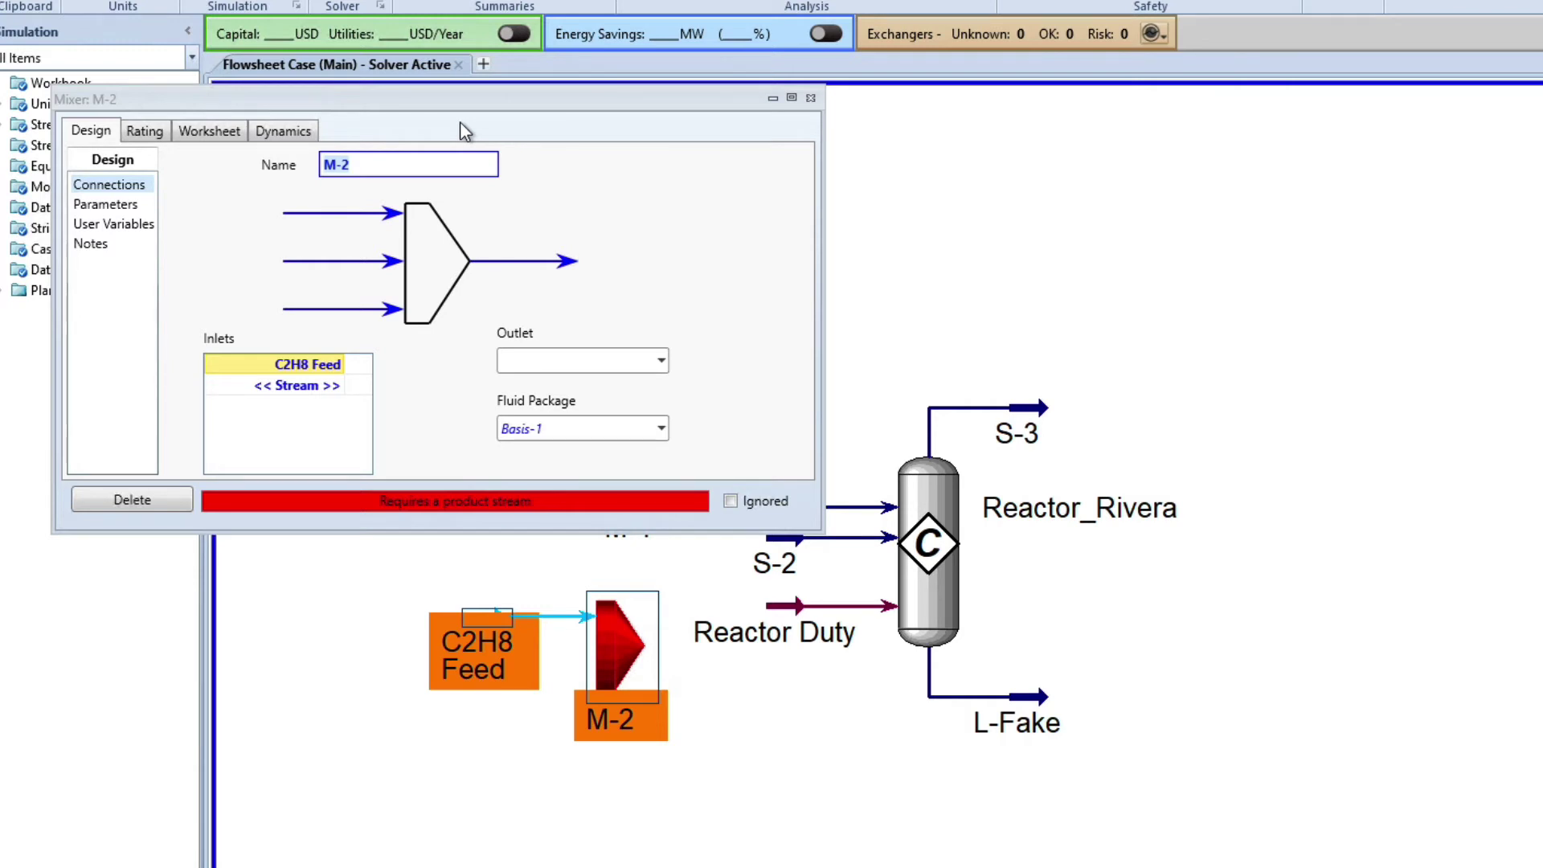
left_click(661, 361)
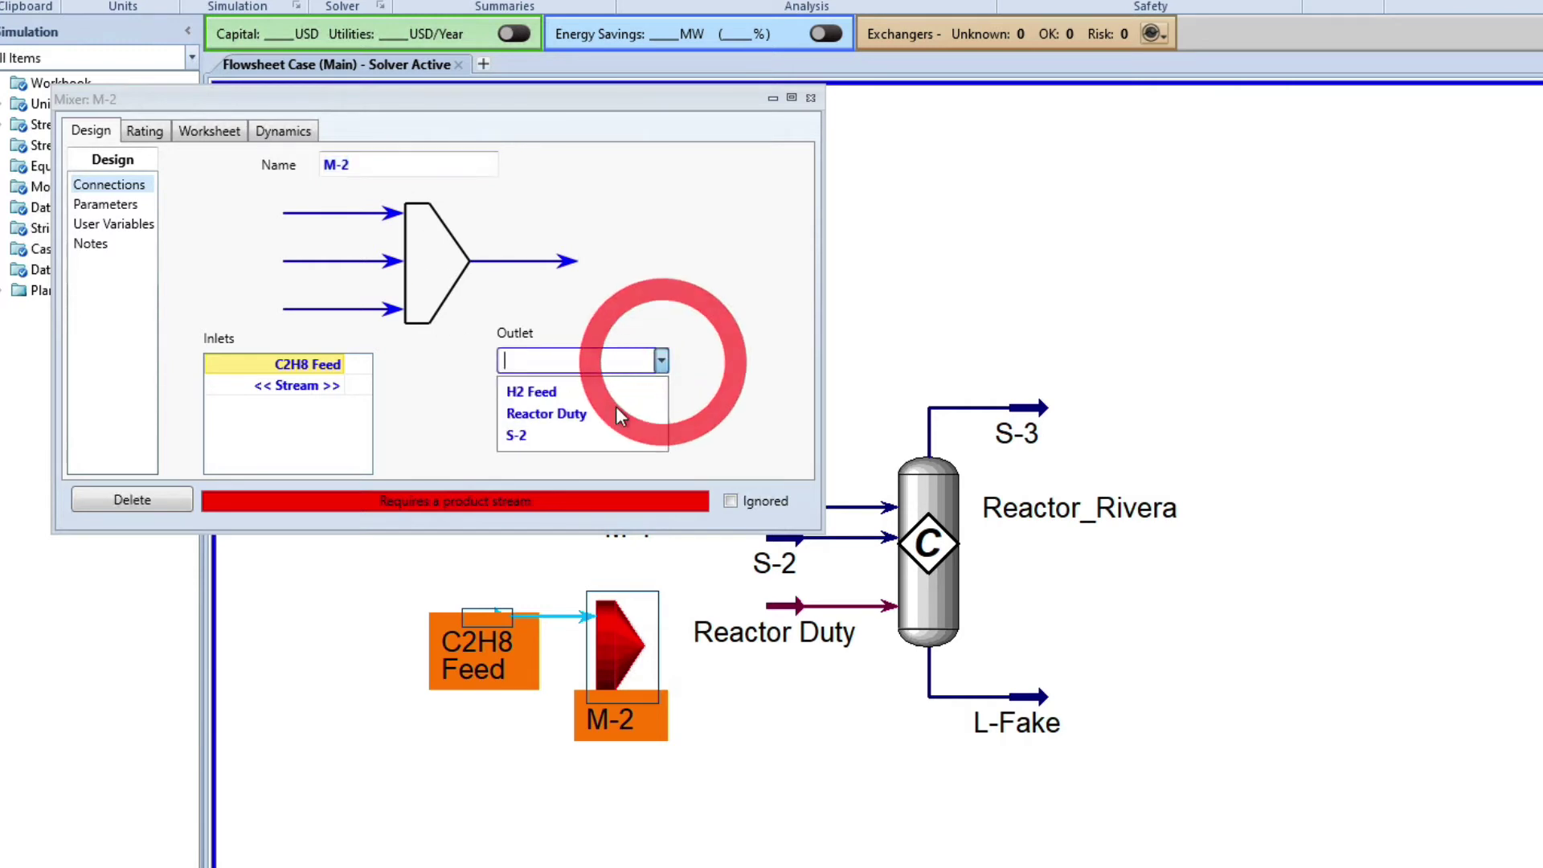
left_click(551, 436)
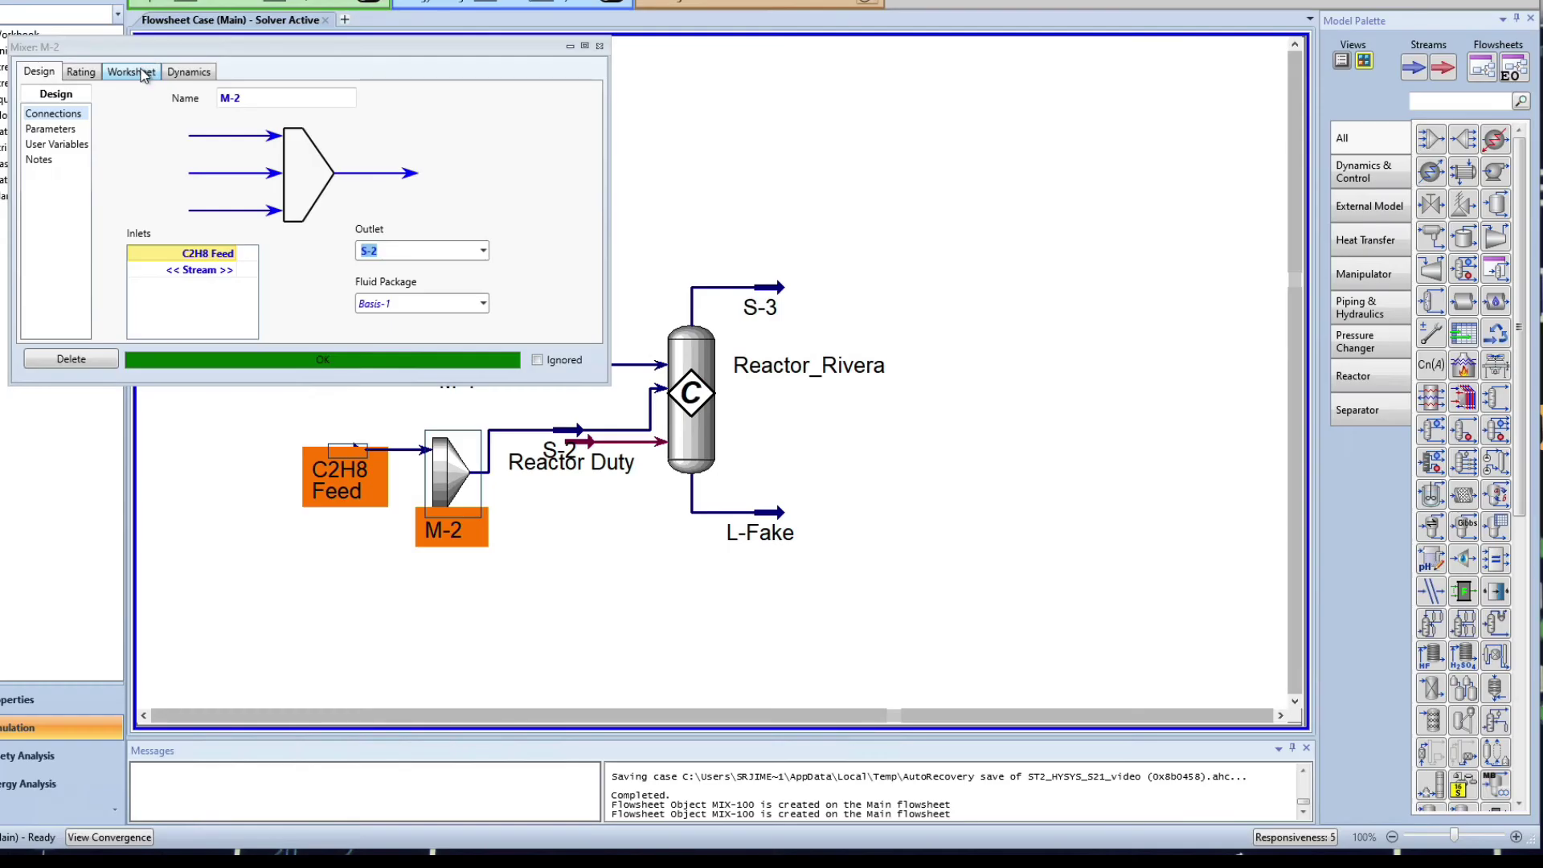
Review the C2H8 Feed and S-2 conditions on M-2's Worksheet.
left_click(224, 135)
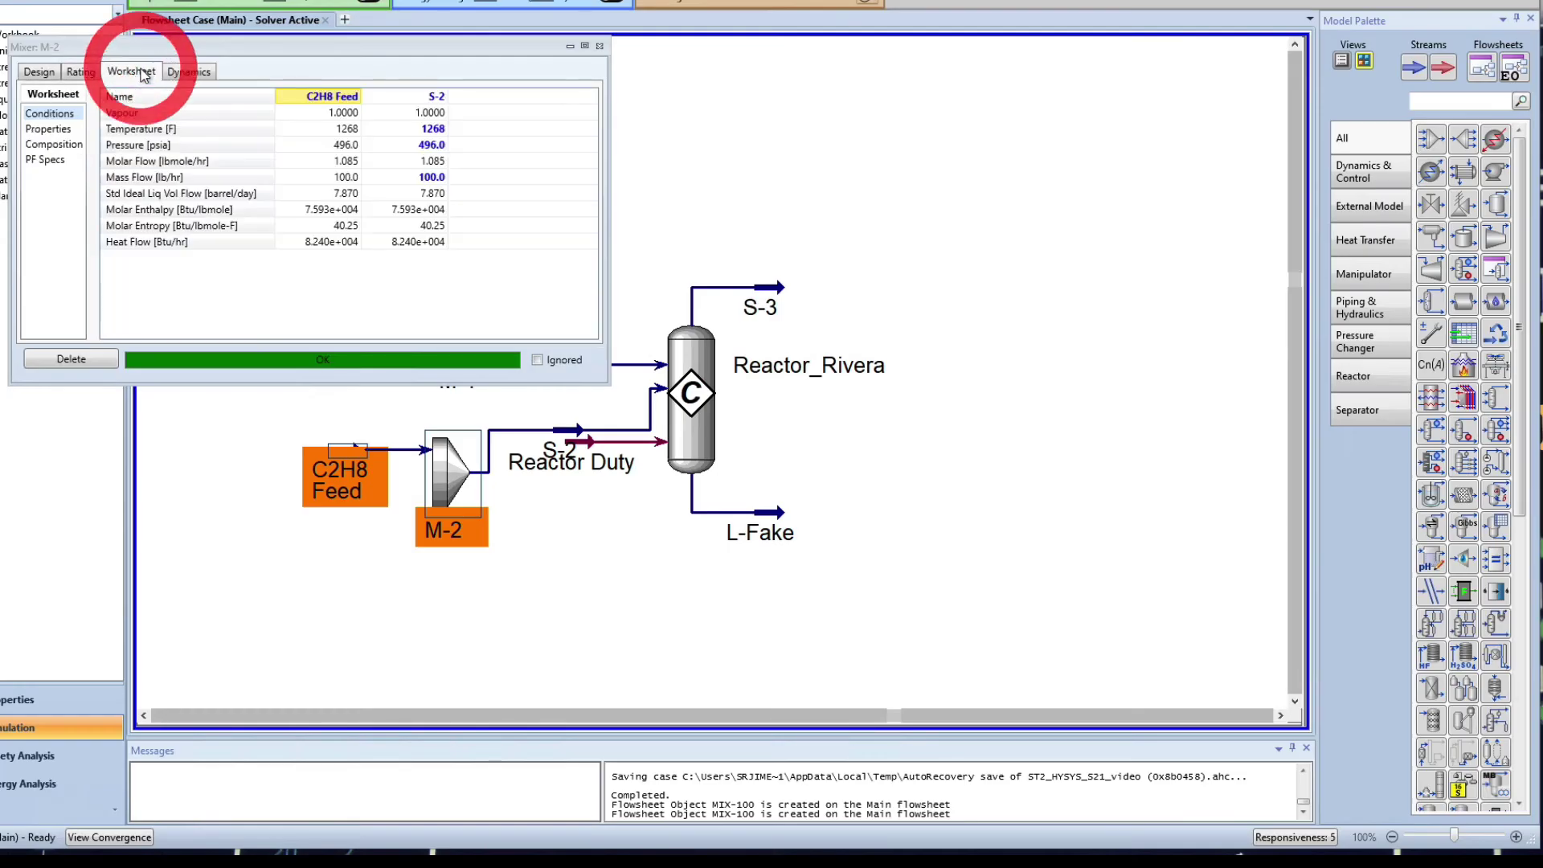
left_click(434, 131)
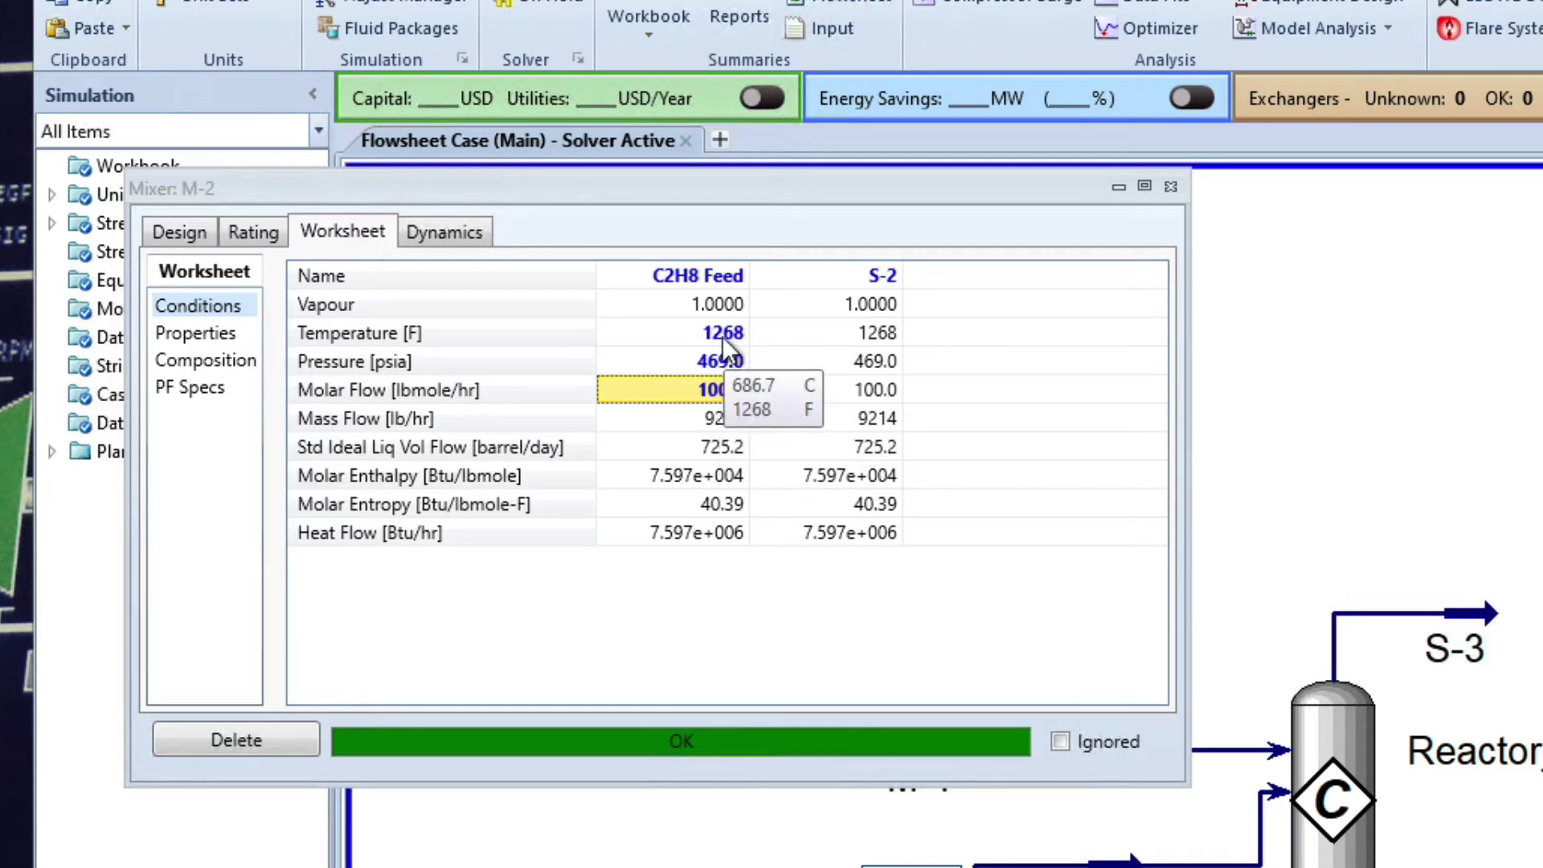
mouse_move(699, 365)
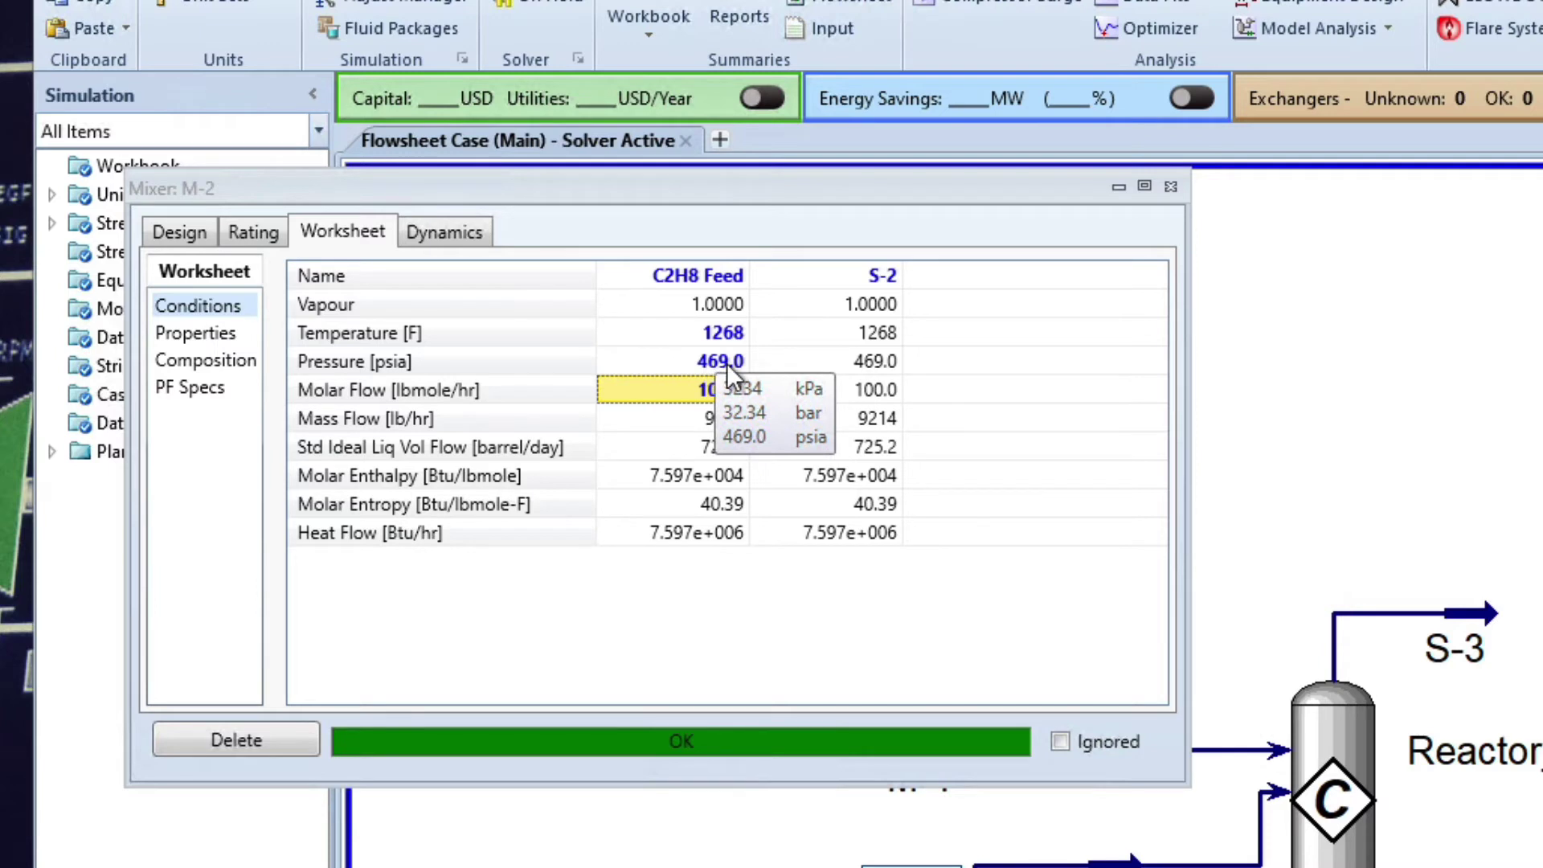
mouse_move(677, 400)
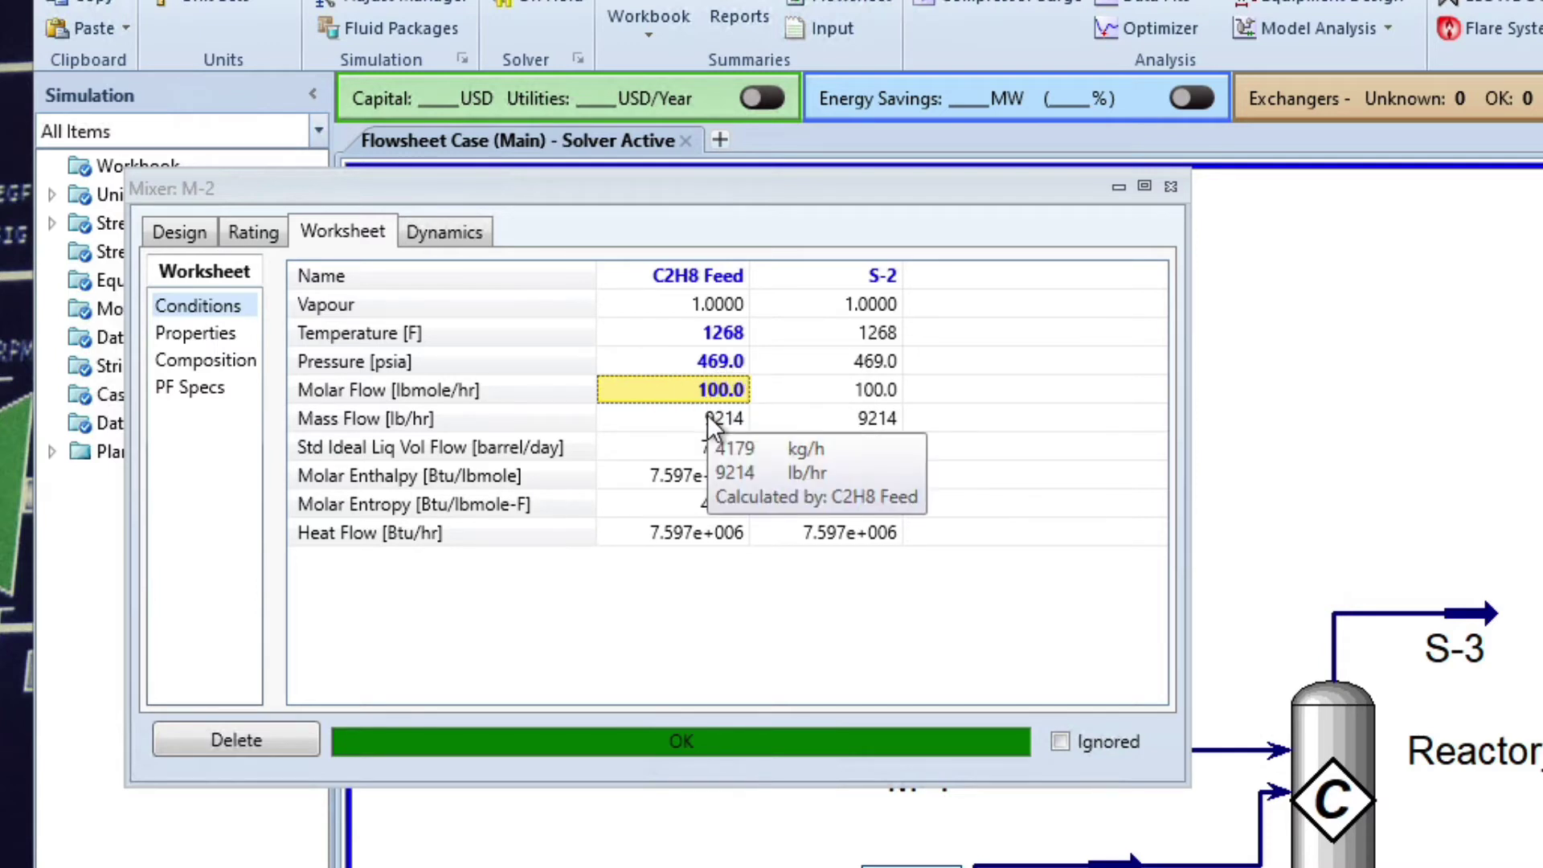